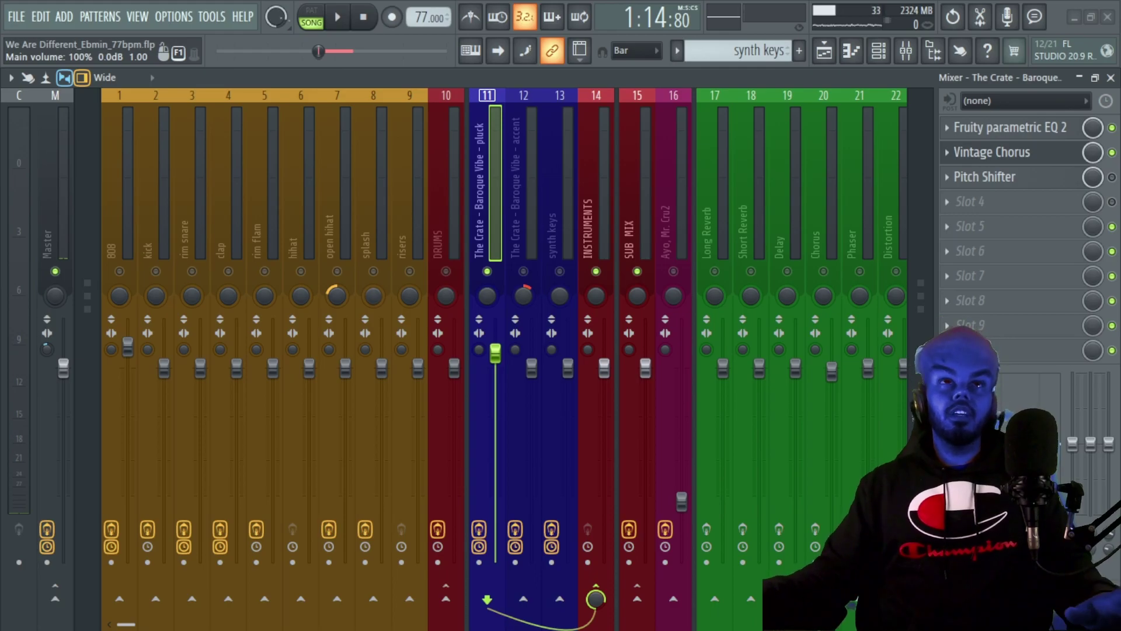
Close the research photo, then open Vintage Chorus on insert 11 and position its window.
{"action": "left_click_drag", "start_coordinate": [661, 51], "coordinate": [612, 87]}
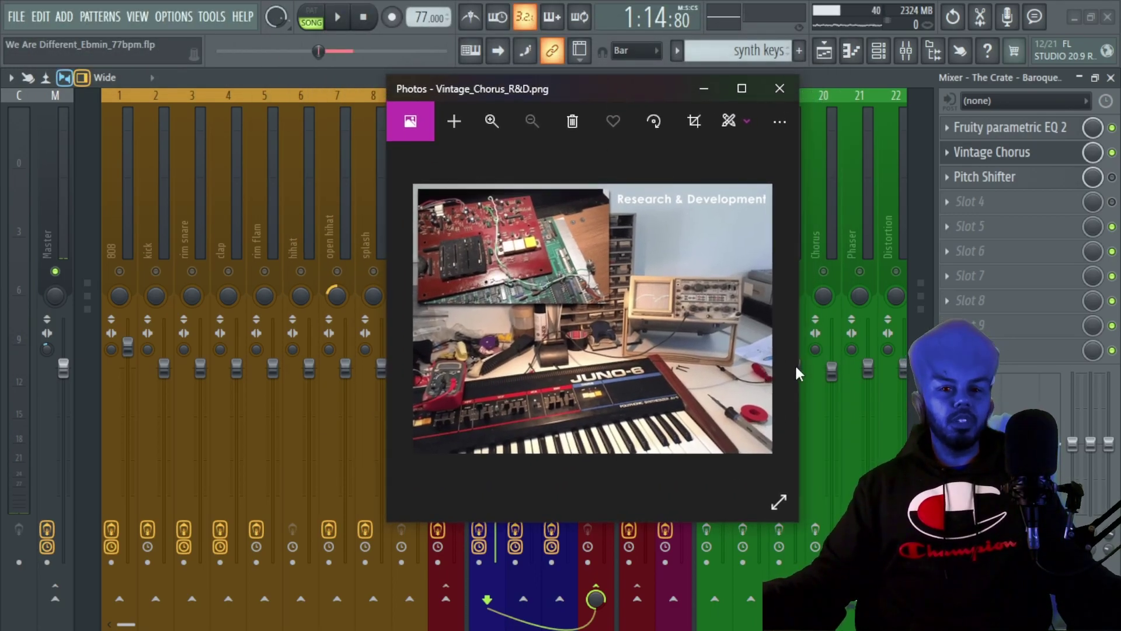
{"action": "key", "text": "alt+F4"}
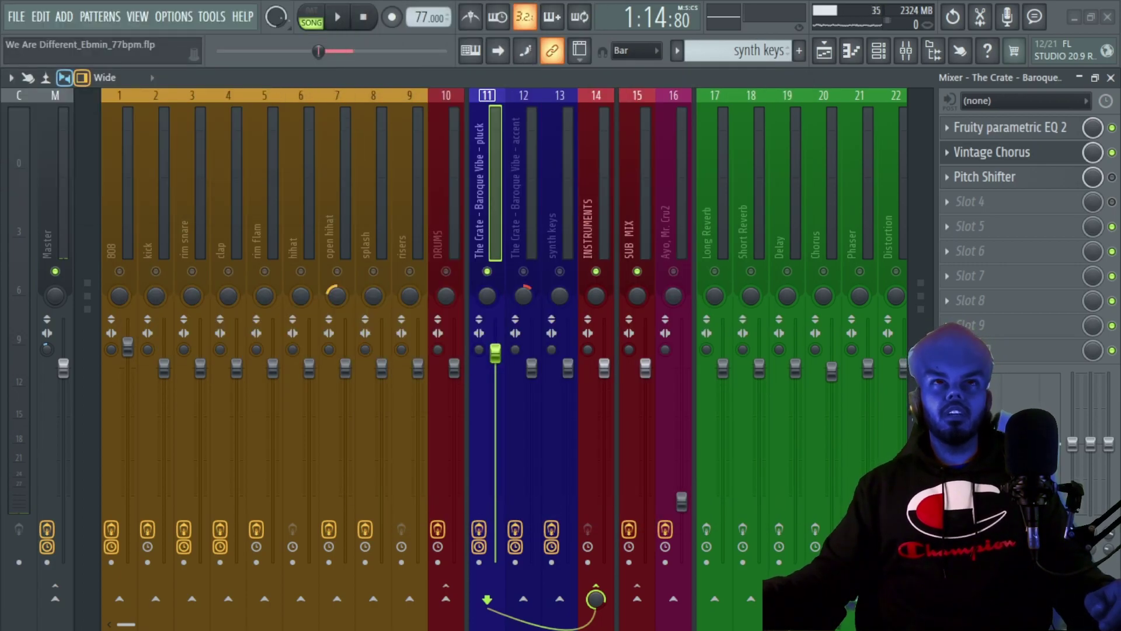
{"action": "left_click", "coordinate": [992, 152]}
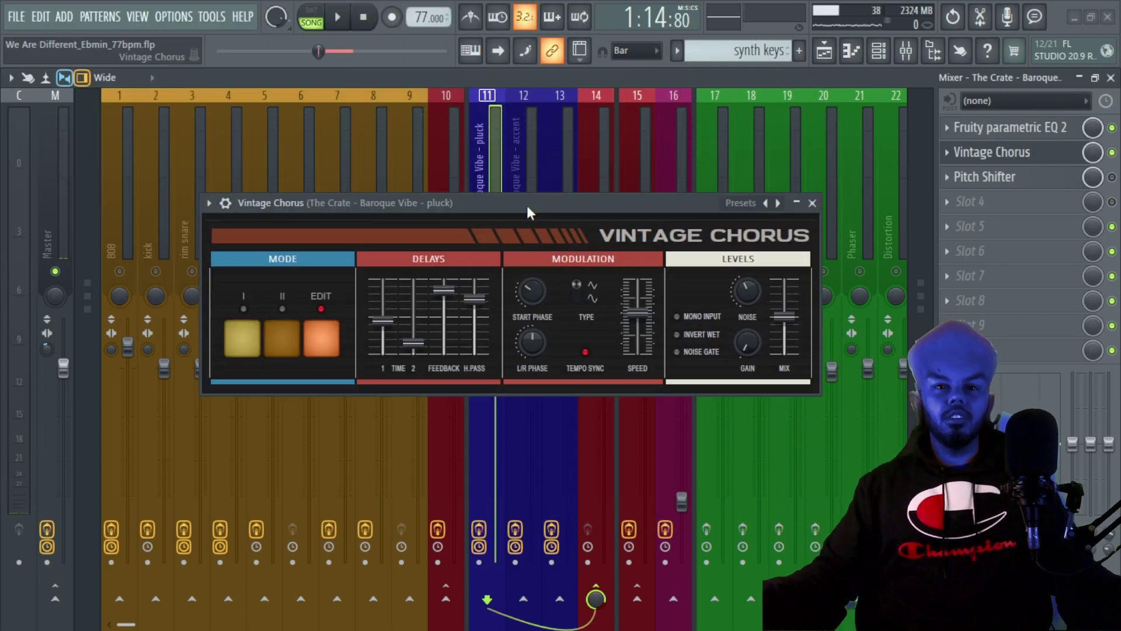
{"action": "left_click_drag", "start_coordinate": [527, 205], "coordinate": [594, 250]}
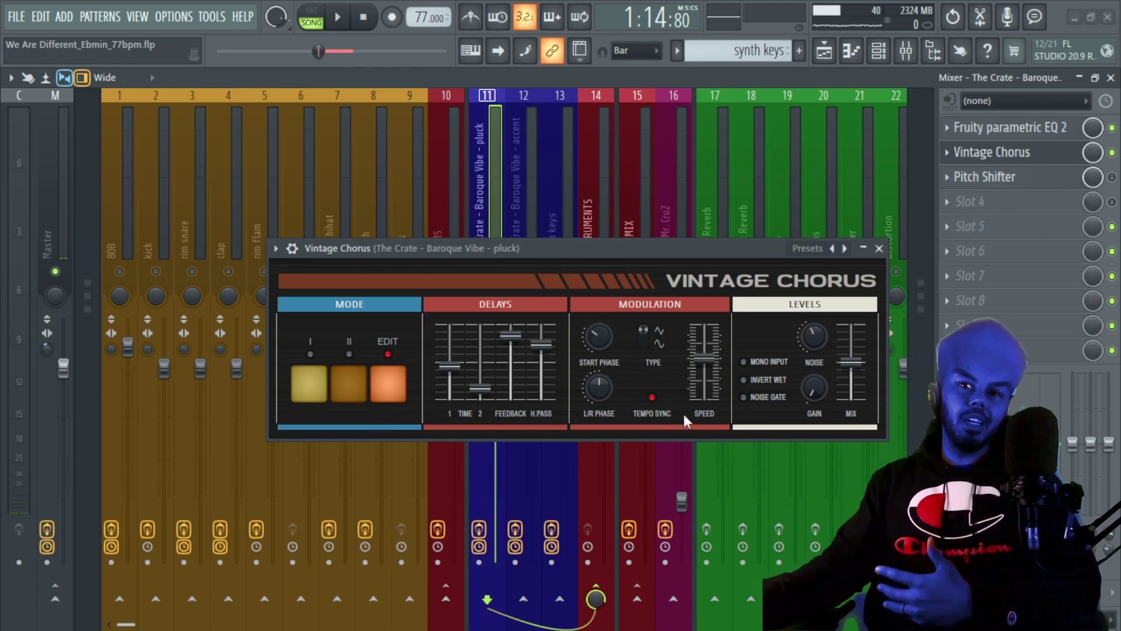
{"action": "left_click_drag", "start_coordinate": [721, 254], "coordinate": [550, 184]}
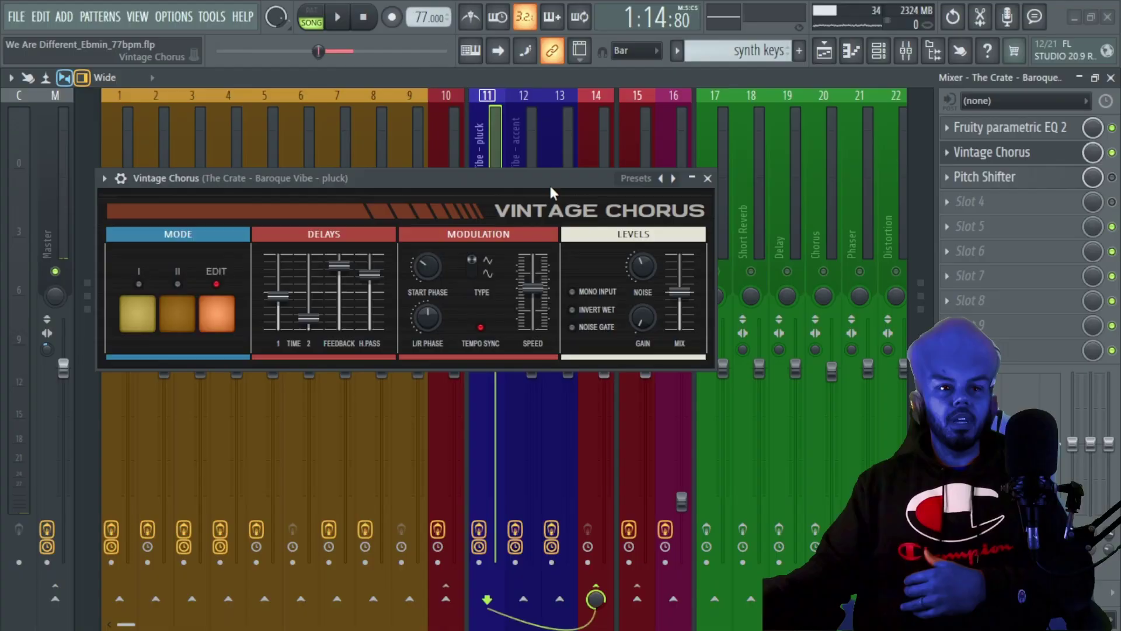
{"action": "left_click_drag", "start_coordinate": [550, 186], "coordinate": [583, 186]}
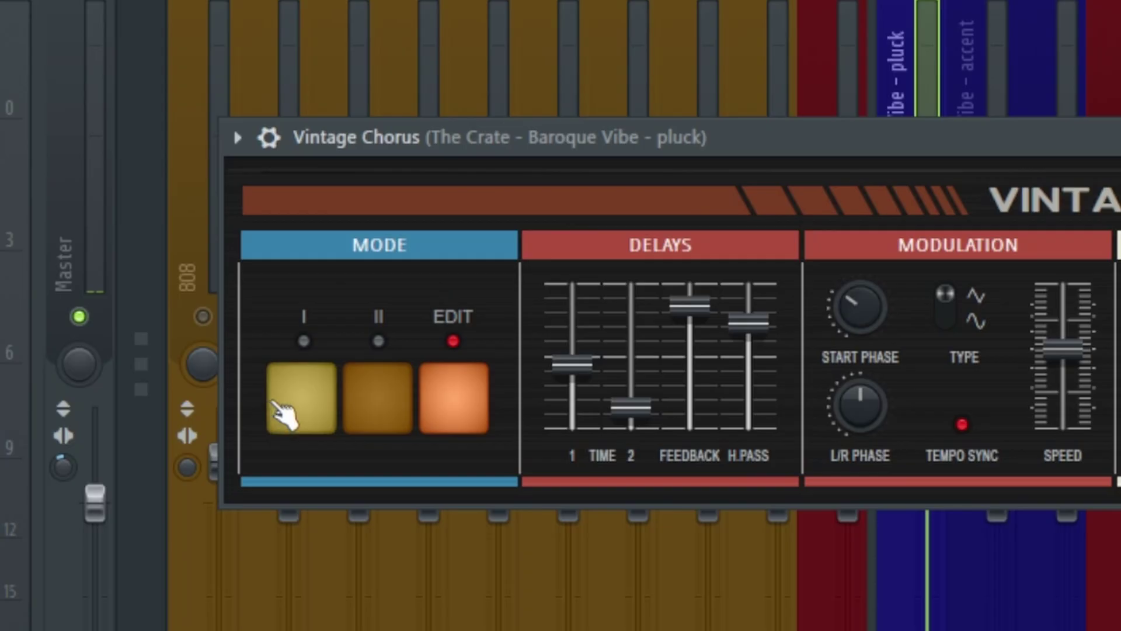
Audition chorus Mode I, Mode II and I+II combined, then switch to Edit mode.
{"action": "left_click", "coordinate": [163, 319]}
{"action": "left_click", "coordinate": [203, 323]}
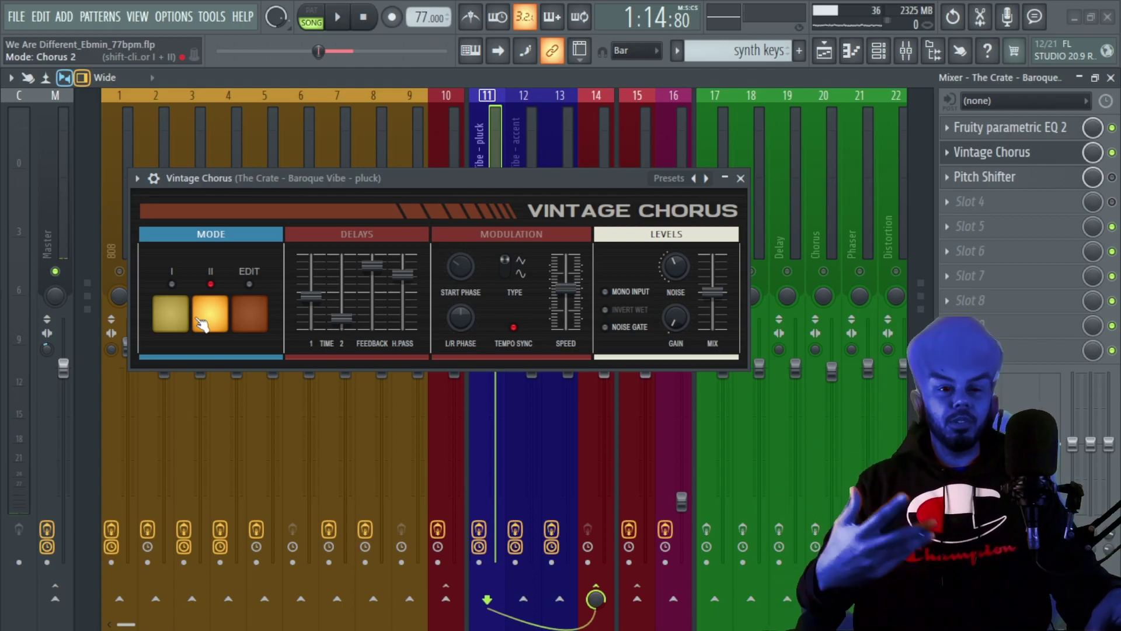
{"action": "left_click", "coordinate": [185, 315]}
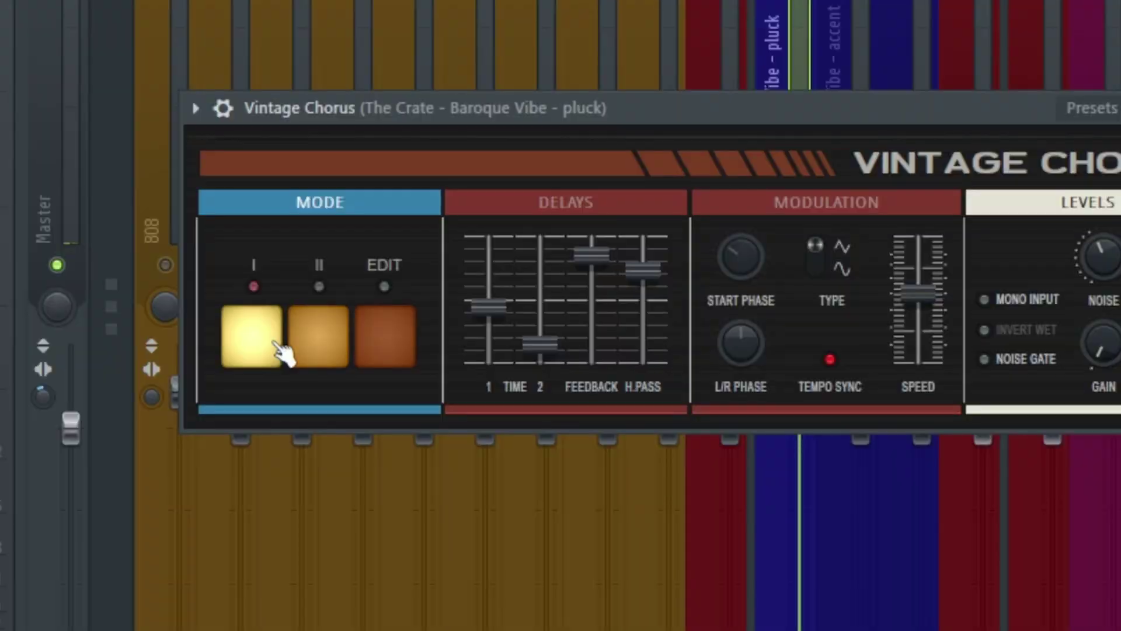
{"action": "left_click", "coordinate": [208, 317]}
{"action": "left_click", "coordinate": [186, 316]}
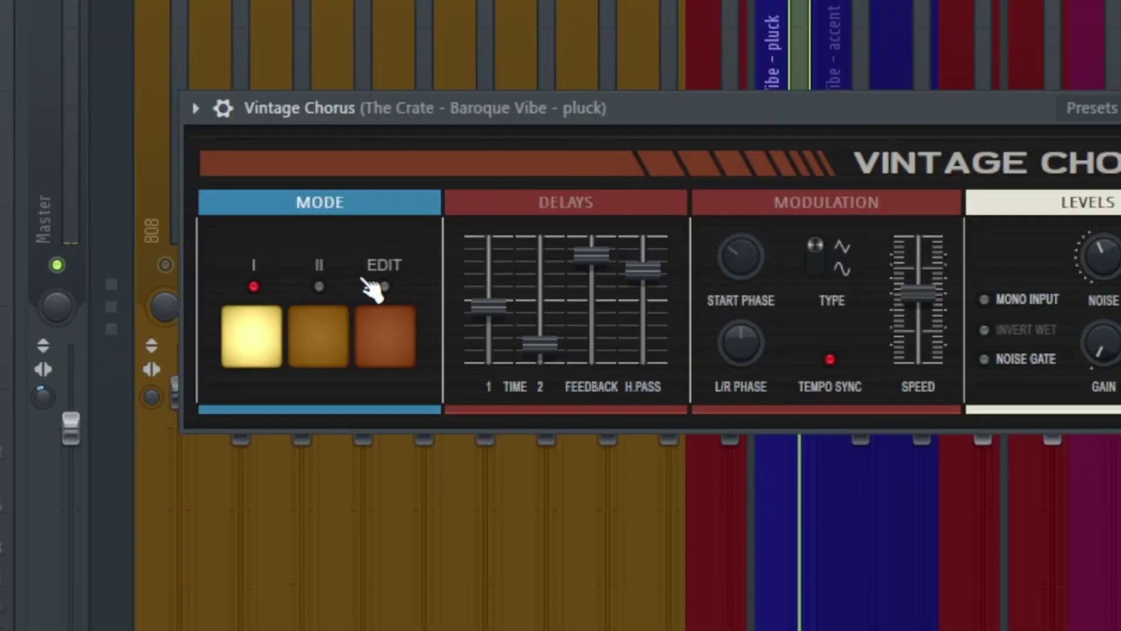
{"action": "left_click", "coordinate": [323, 353]}
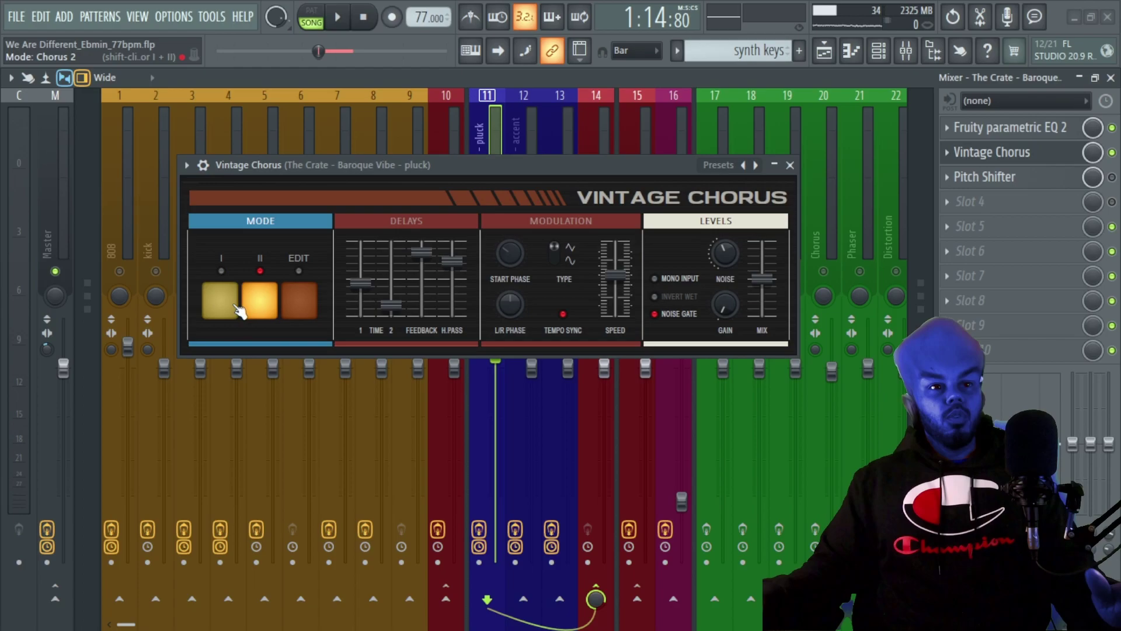
{"action": "left_click", "coordinate": [275, 342]}
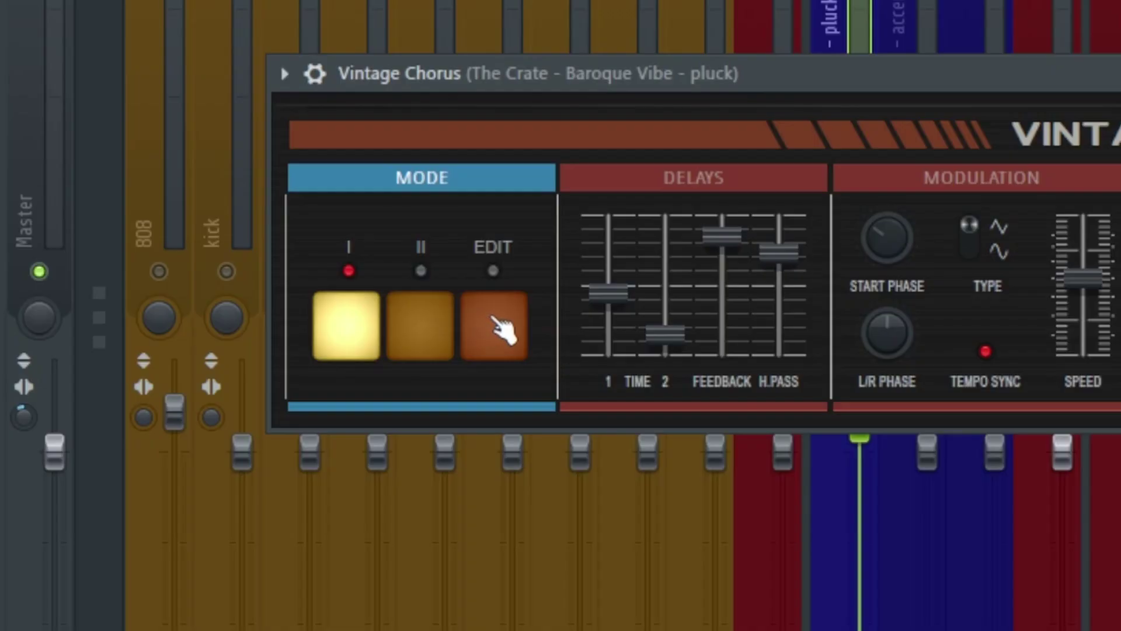
{"action": "left_click", "coordinate": [493, 324]}
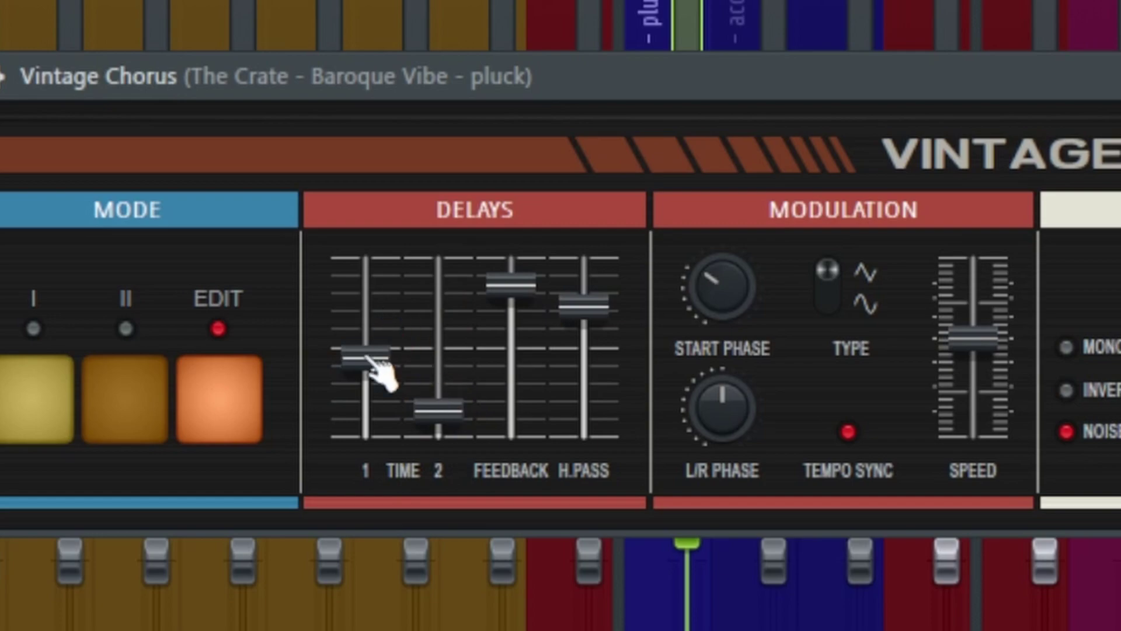
Set Time 1 delay to 6.88 ms and raise Time 2 from minimum to low-mid.
{"action": "left_click_drag", "start_coordinate": [363, 285], "coordinate": [363, 269]}
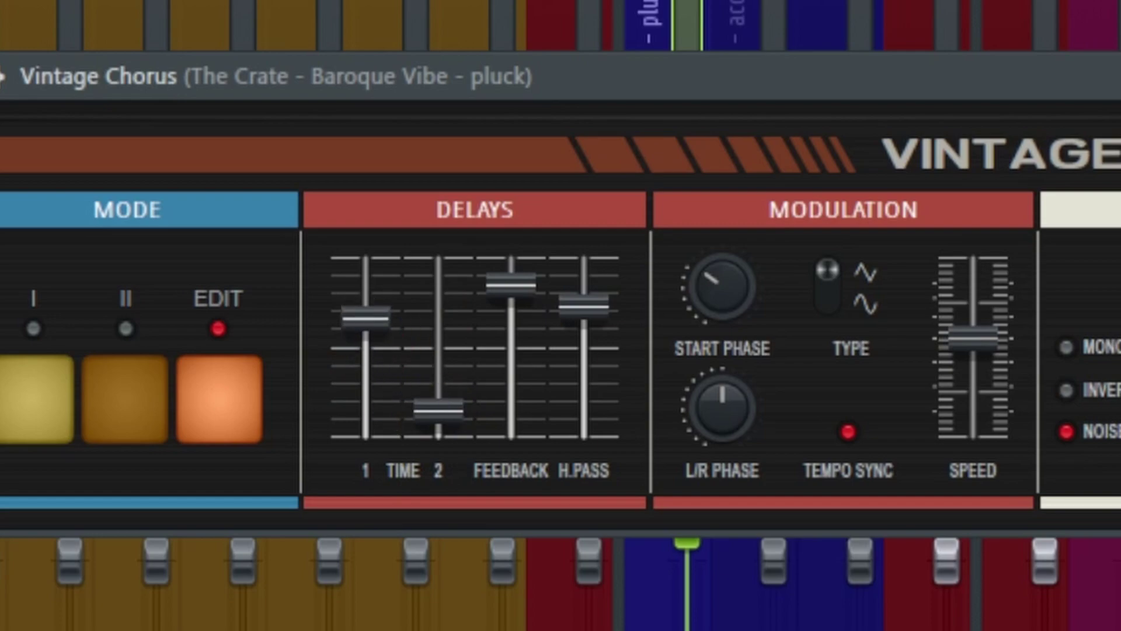
{"action": "left_click_drag", "start_coordinate": [365, 318], "coordinate": [366, 315]}
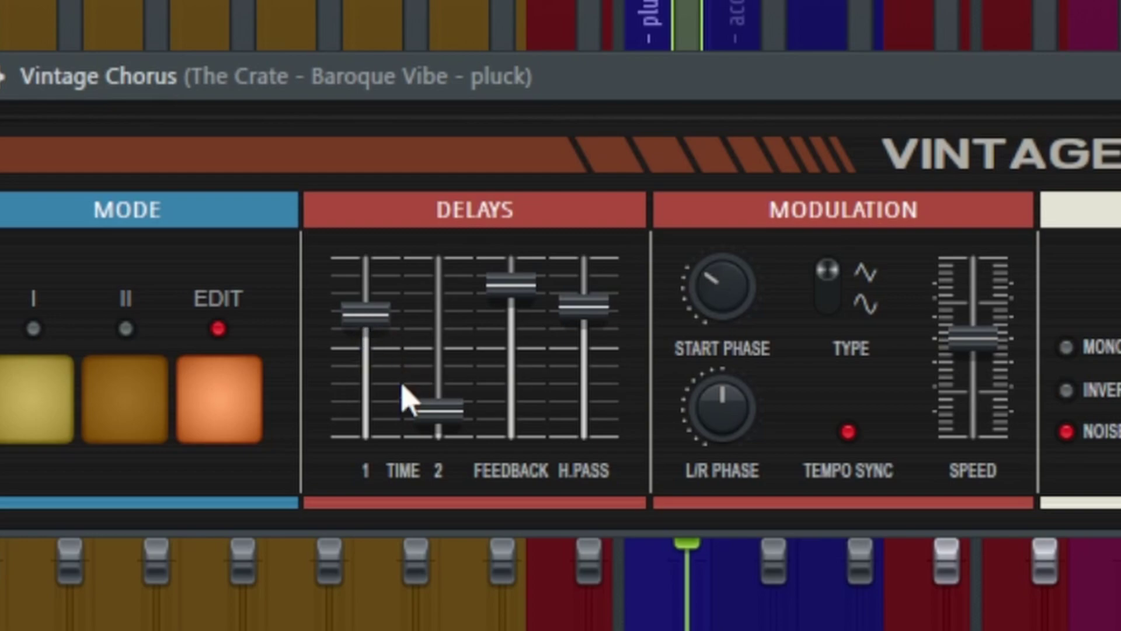
{"action": "left_click_drag", "start_coordinate": [438, 410], "coordinate": [438, 383]}
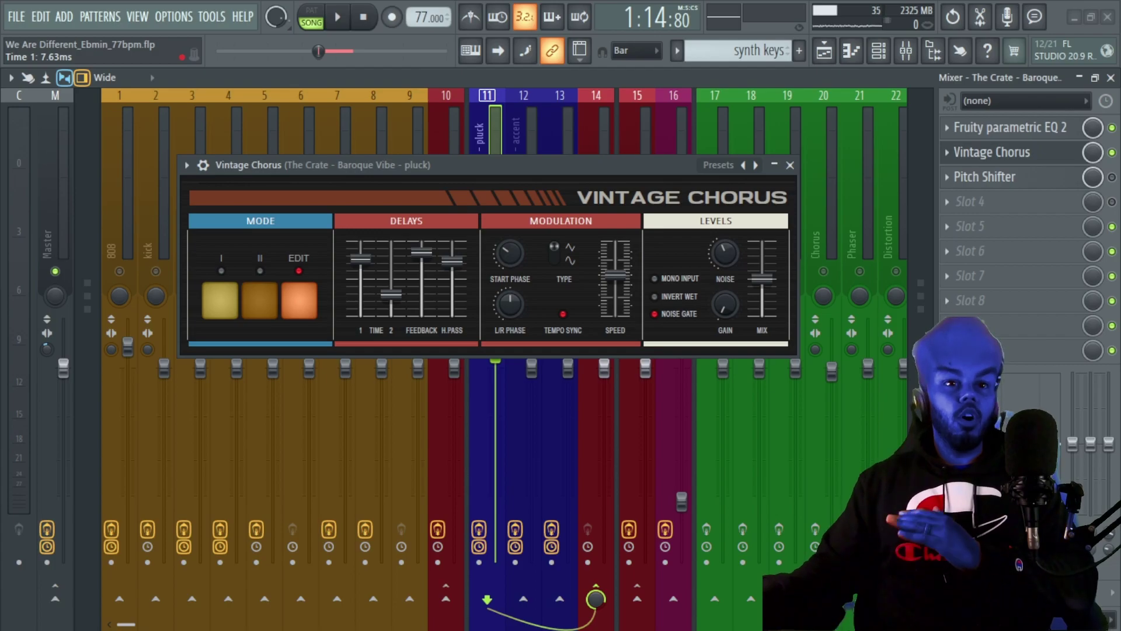
{"action": "left_click_drag", "start_coordinate": [367, 260], "coordinate": [367, 272]}
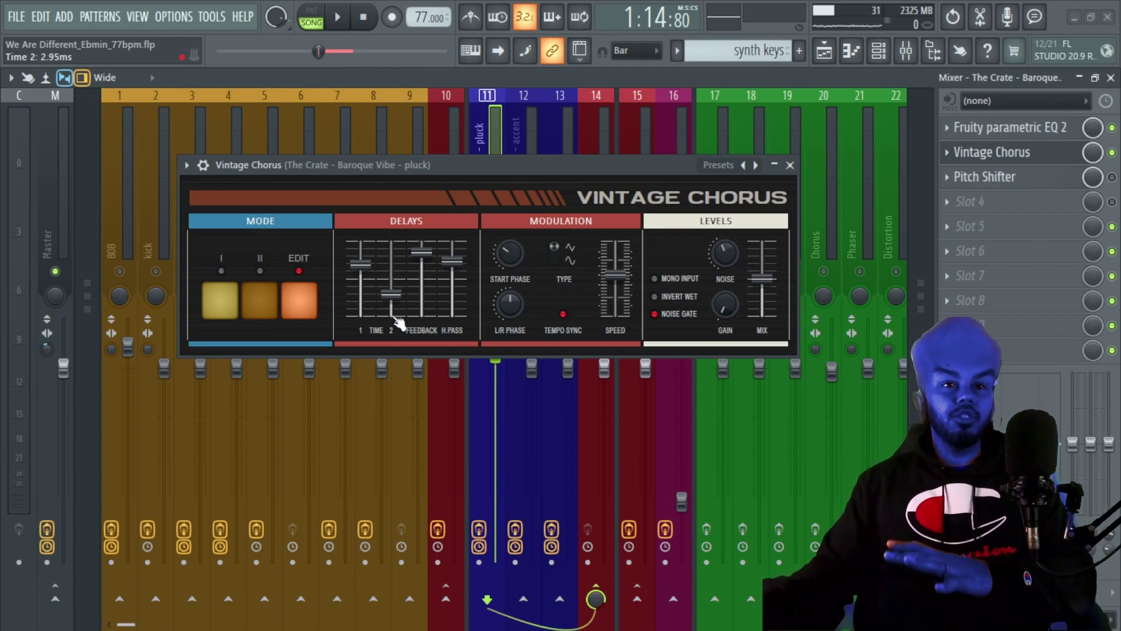
{"action": "left_click_drag", "start_coordinate": [402, 297], "coordinate": [397, 314]}
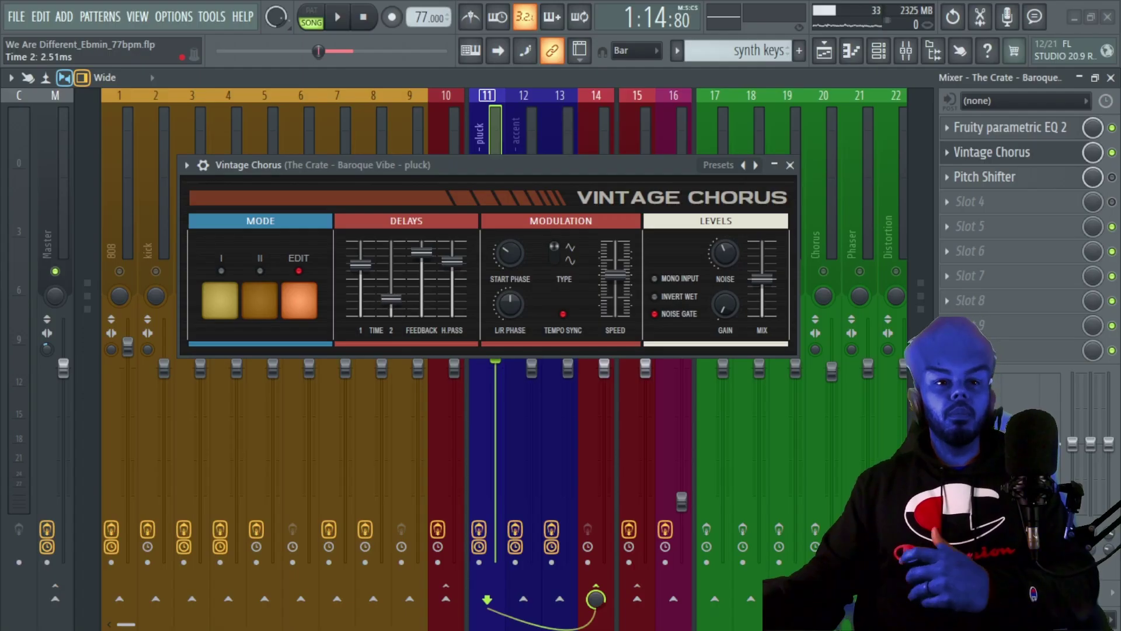
{"action": "left_click_drag", "start_coordinate": [441, 421], "coordinate": [441, 342]}
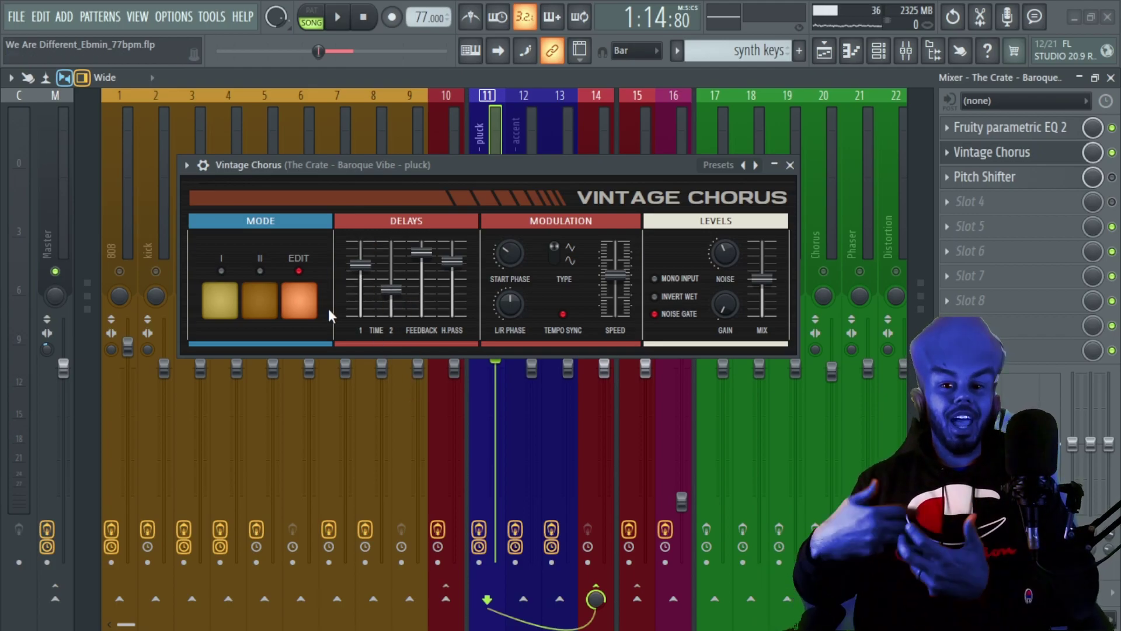
Pull the delay Feedback down through 62.1% to about 53.0%.
{"action": "scroll", "coordinate": [429, 301], "scroll_direction": "down", "scroll_amount": 3}
{"action": "mouse_move", "coordinate": [431, 260]}
{"action": "left_mouse_down"}
{"action": "mouse_move", "coordinate": [431, 284]}
{"action": "mouse_move", "coordinate": [430, 272]}
{"action": "left_mouse_up"}
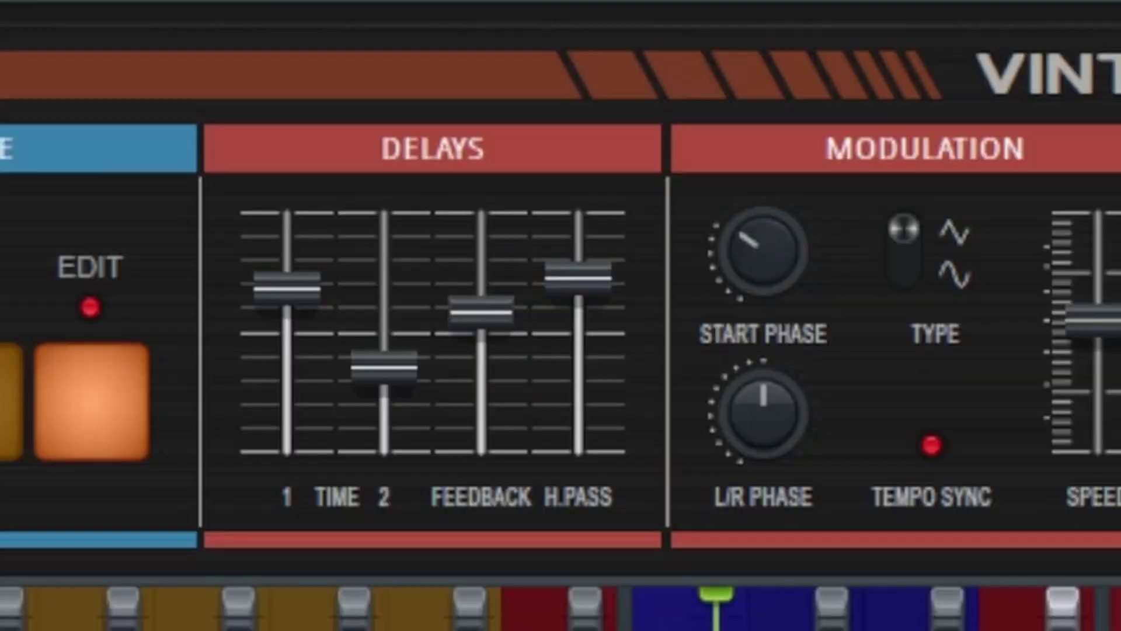
{"action": "left_click_drag", "start_coordinate": [480, 333], "coordinate": [481, 291]}
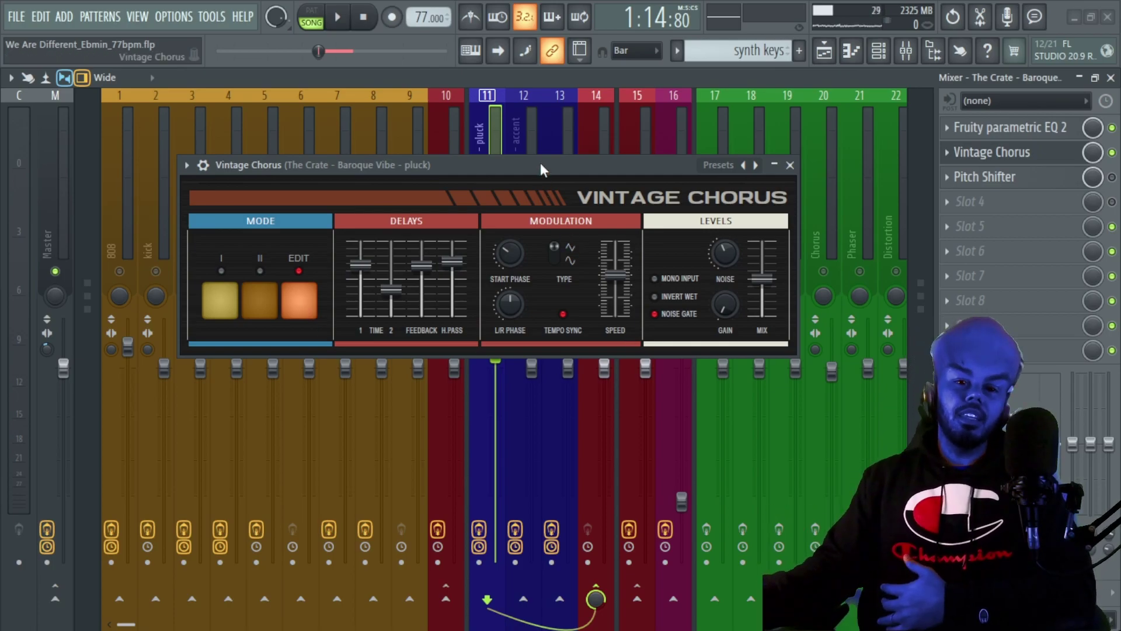
{"action": "left_click_drag", "start_coordinate": [422, 266], "coordinate": [422, 268]}
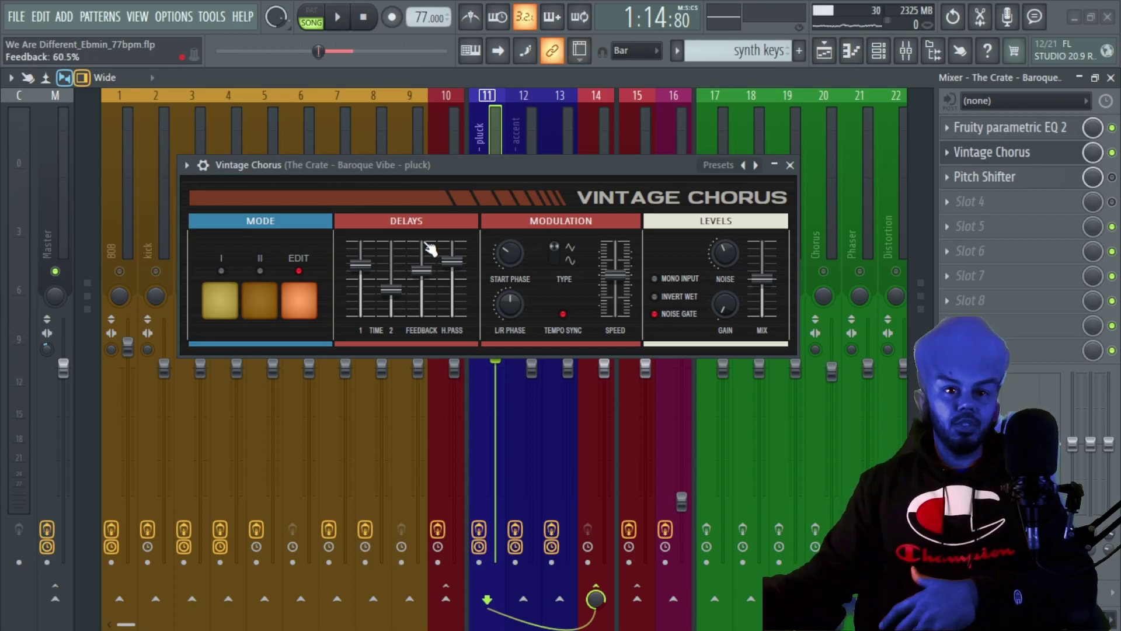
{"action": "left_click_drag", "start_coordinate": [431, 250], "coordinate": [430, 294]}
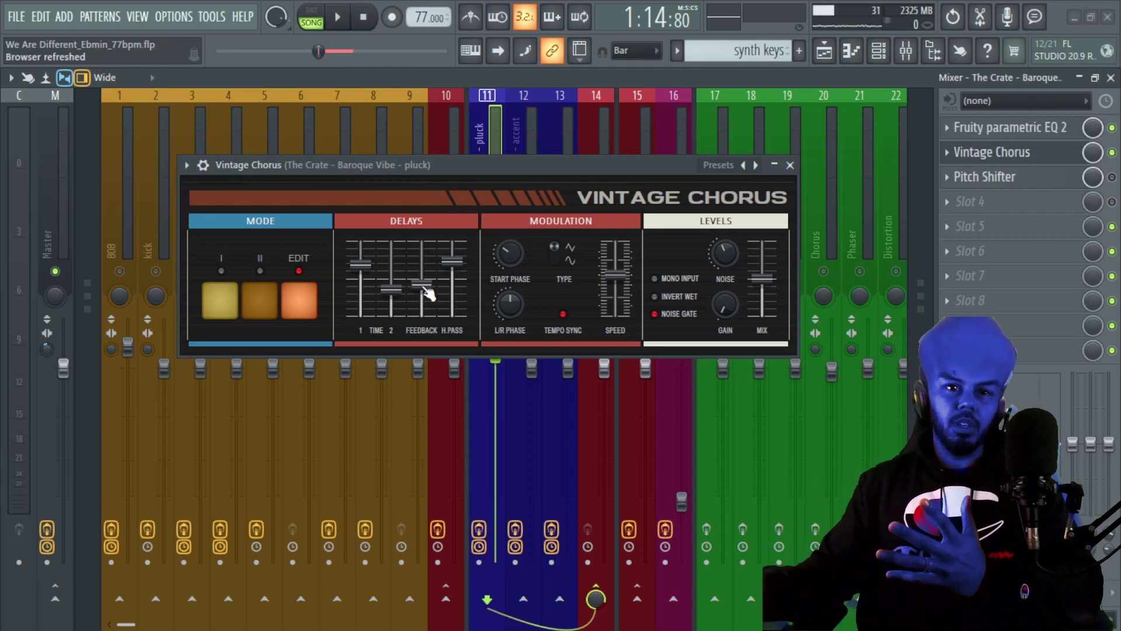
Try high-pass cutoffs up to 170 Hz, settling H.Pass at about 98 Hz.
{"action": "mouse_move", "coordinate": [452, 264]}
{"action": "left_mouse_down"}
{"action": "mouse_move", "coordinate": [452, 274]}
{"action": "mouse_move", "coordinate": [452, 263]}
{"action": "left_mouse_up"}
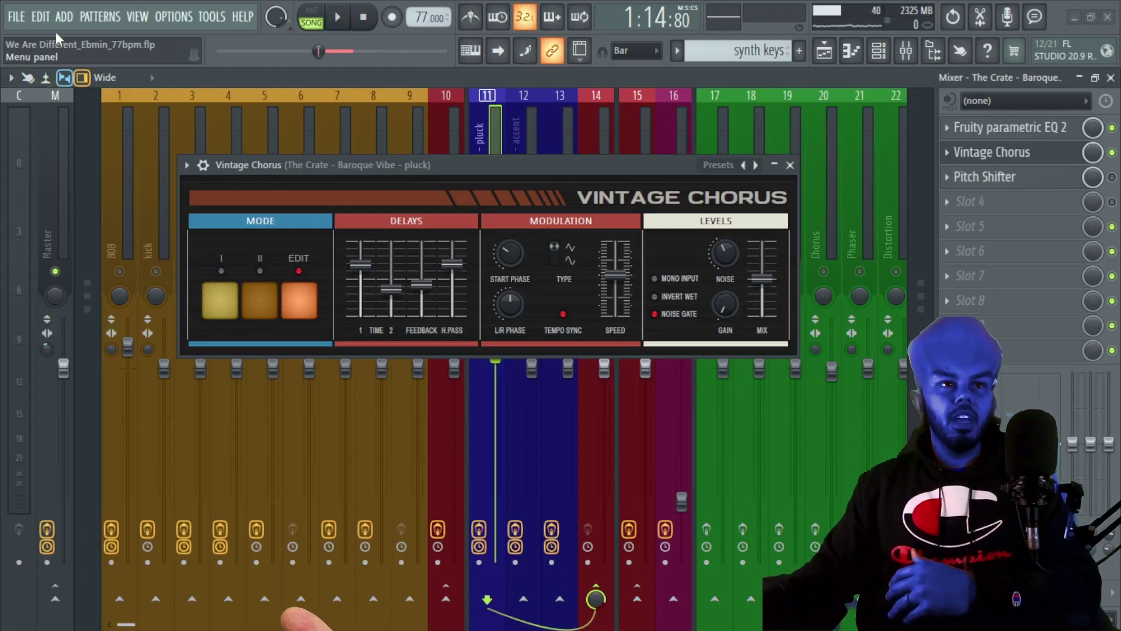
{"action": "mouse_move", "coordinate": [452, 264]}
{"action": "left_mouse_down"}
{"action": "mouse_move", "coordinate": [452, 279]}
{"action": "mouse_move", "coordinate": [452, 257]}
{"action": "left_mouse_up"}
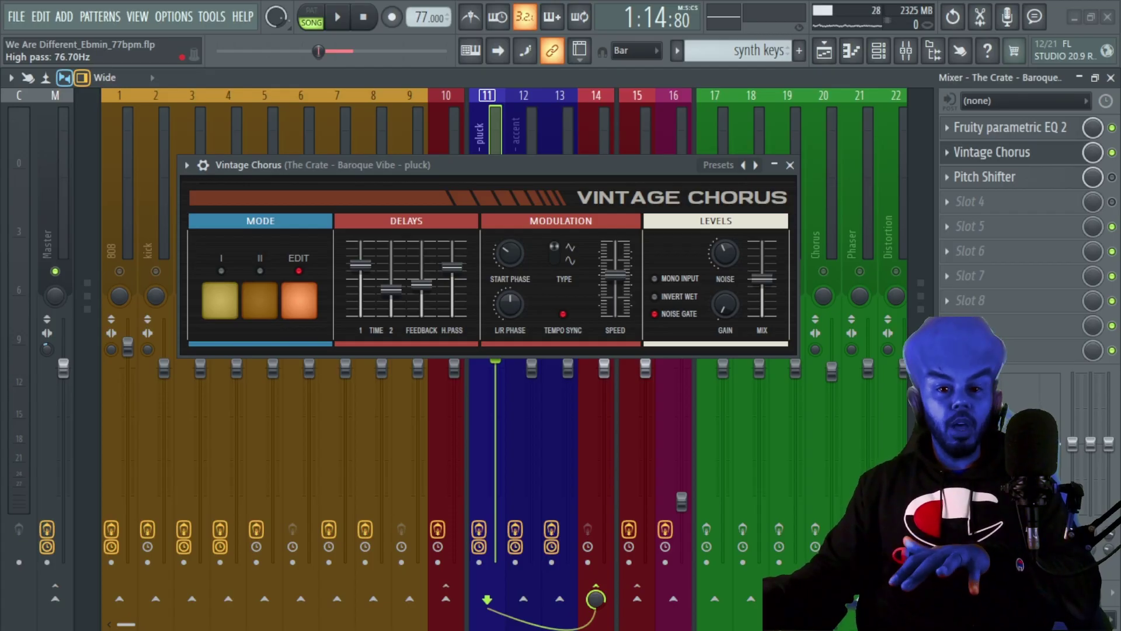
{"action": "left_click_drag", "start_coordinate": [452, 286], "coordinate": [452, 259]}
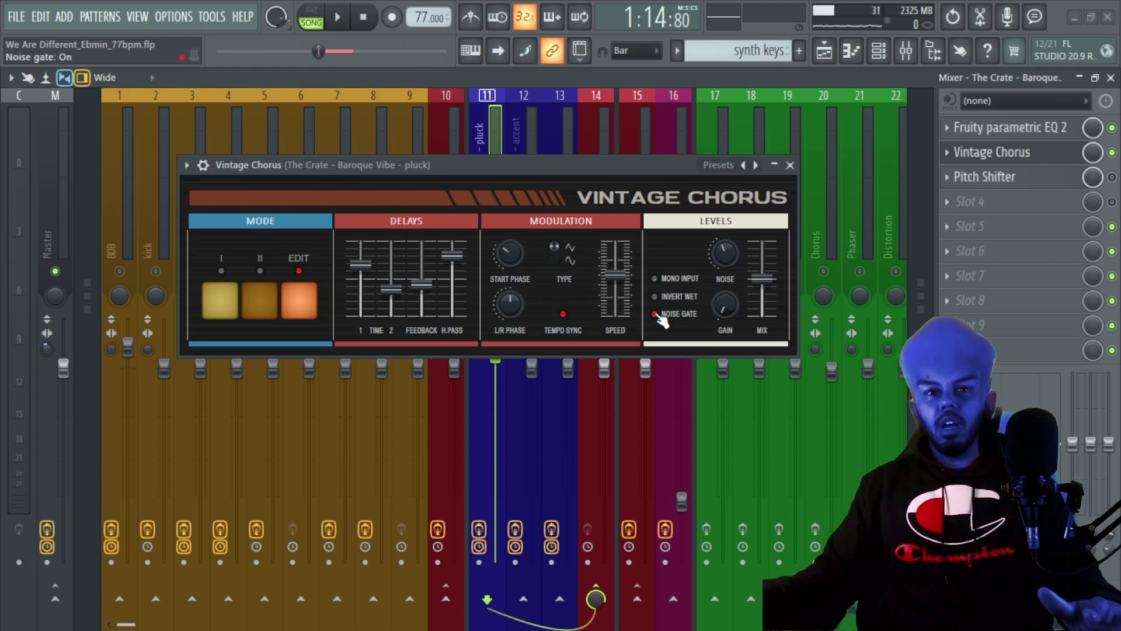
Move the chorus window aside, lower Start Phase, and reset L/R Phase to 0°.
{"action": "left_click_drag", "start_coordinate": [531, 175], "coordinate": [506, 230]}
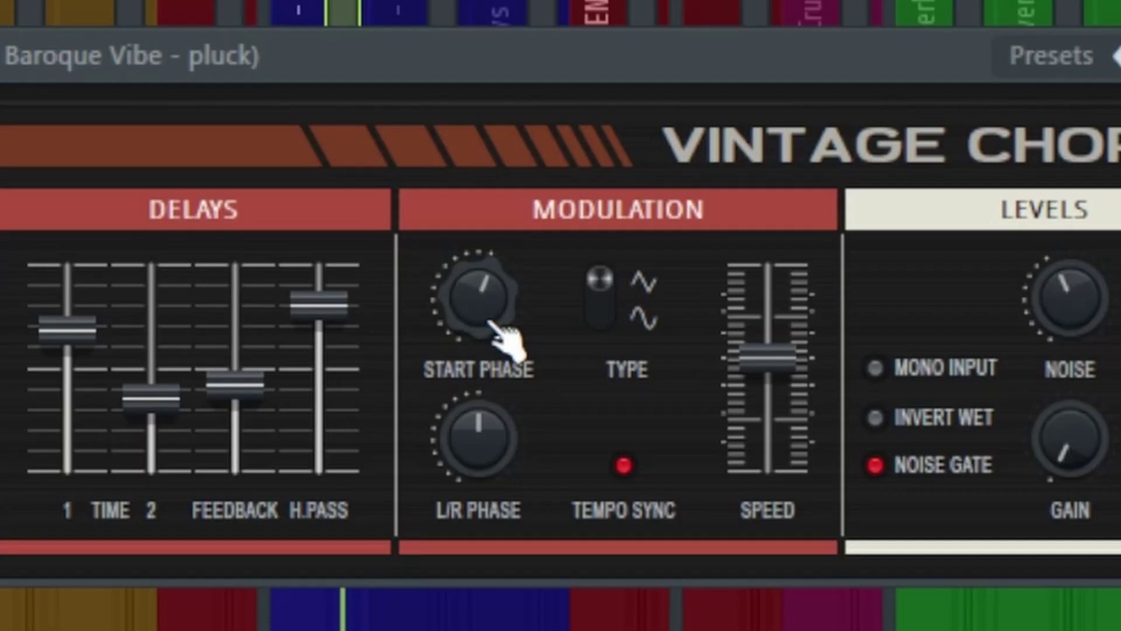
{"action": "scroll", "coordinate": [490, 323], "scroll_direction": "down", "scroll_amount": 10}
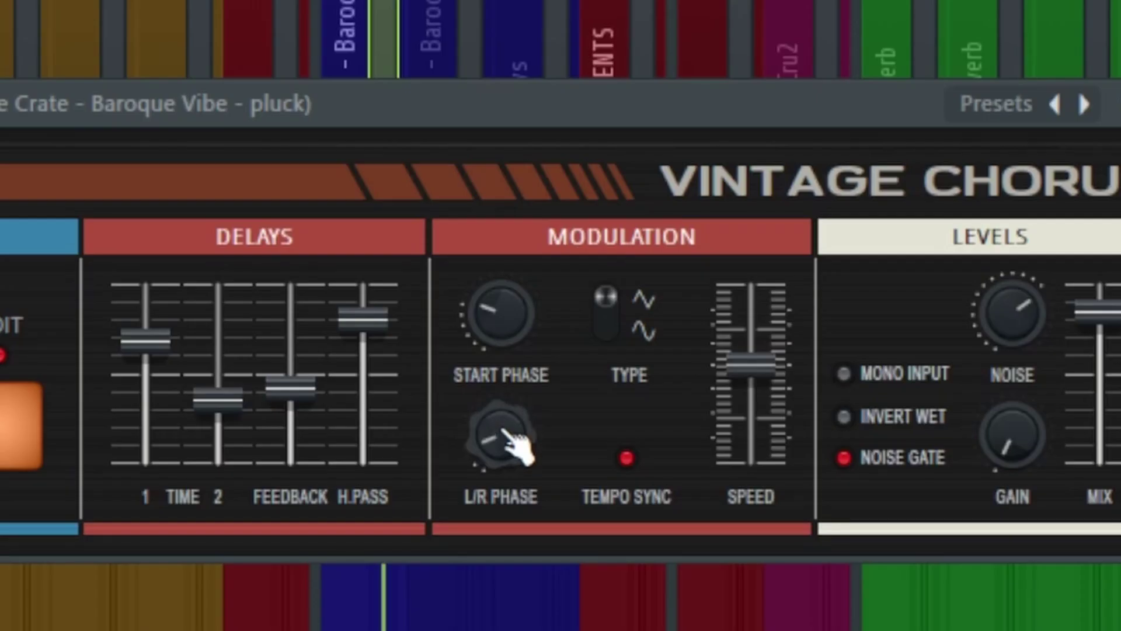
{"action": "left_click_drag", "start_coordinate": [551, 374], "coordinate": [572, 416]}
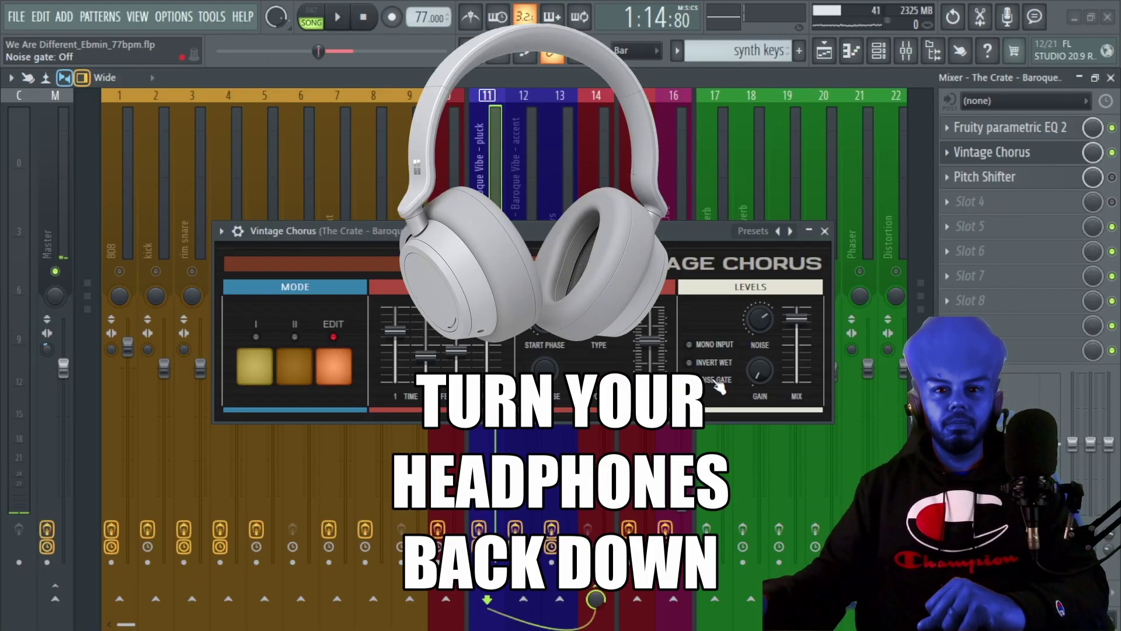
Turn the noise gate back on and raise L/R Phase to about 303°.
{"action": "left_click", "coordinate": [716, 380]}
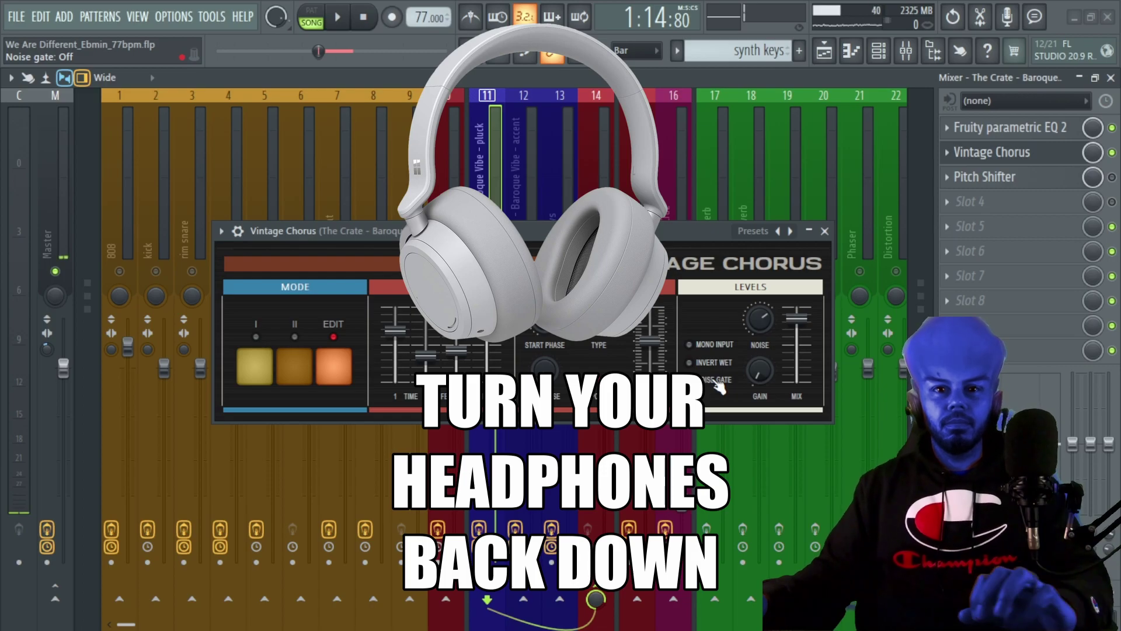
{"action": "scroll", "coordinate": [566, 385], "scroll_direction": "up", "scroll_amount": 10}
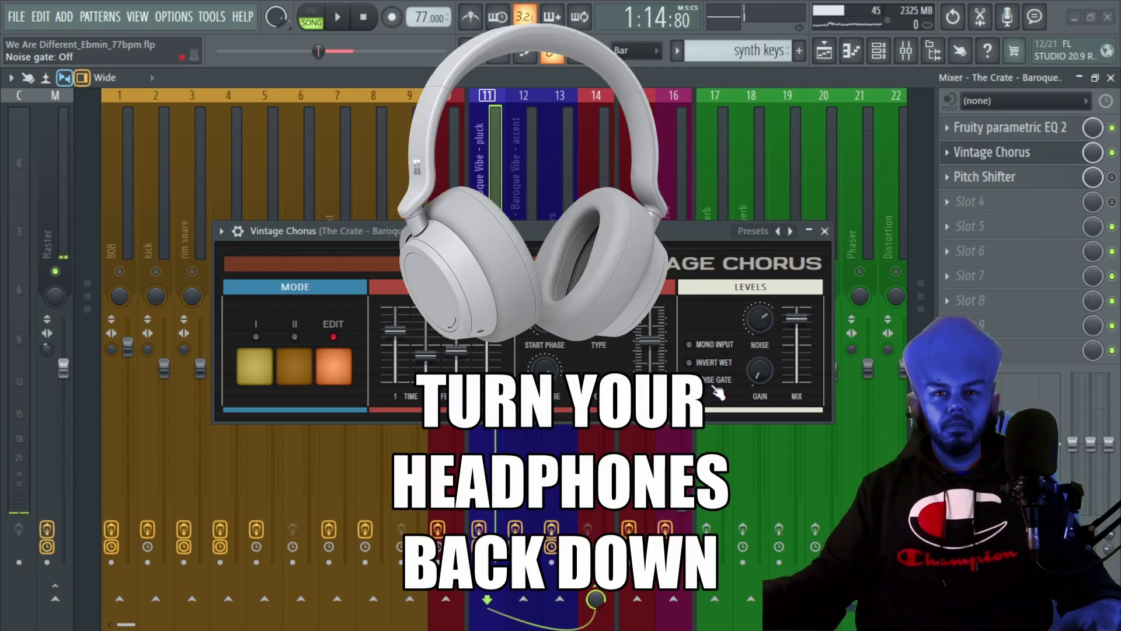
{"action": "left_click", "coordinate": [714, 388]}
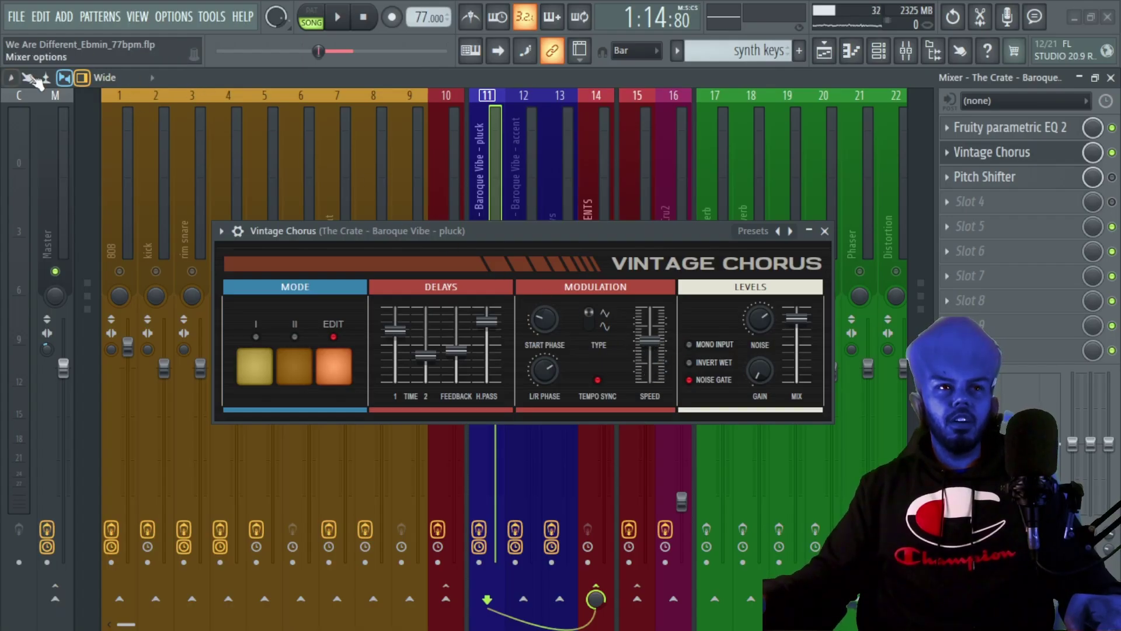
Set modulation Speed to 9:30 with Tempo Sync toggled, checking the Speed control's options.
{"action": "left_click_drag", "start_coordinate": [658, 368], "coordinate": [657, 358]}
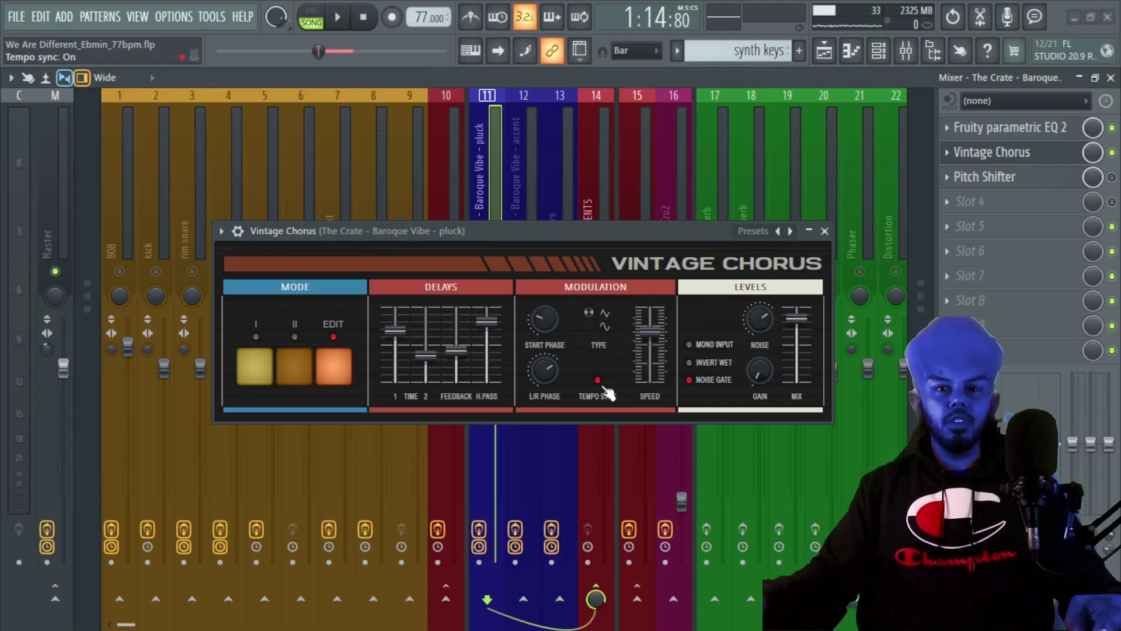
{"action": "left_click", "coordinate": [597, 381]}
{"action": "left_click_drag", "start_coordinate": [649, 330], "coordinate": [650, 342]}
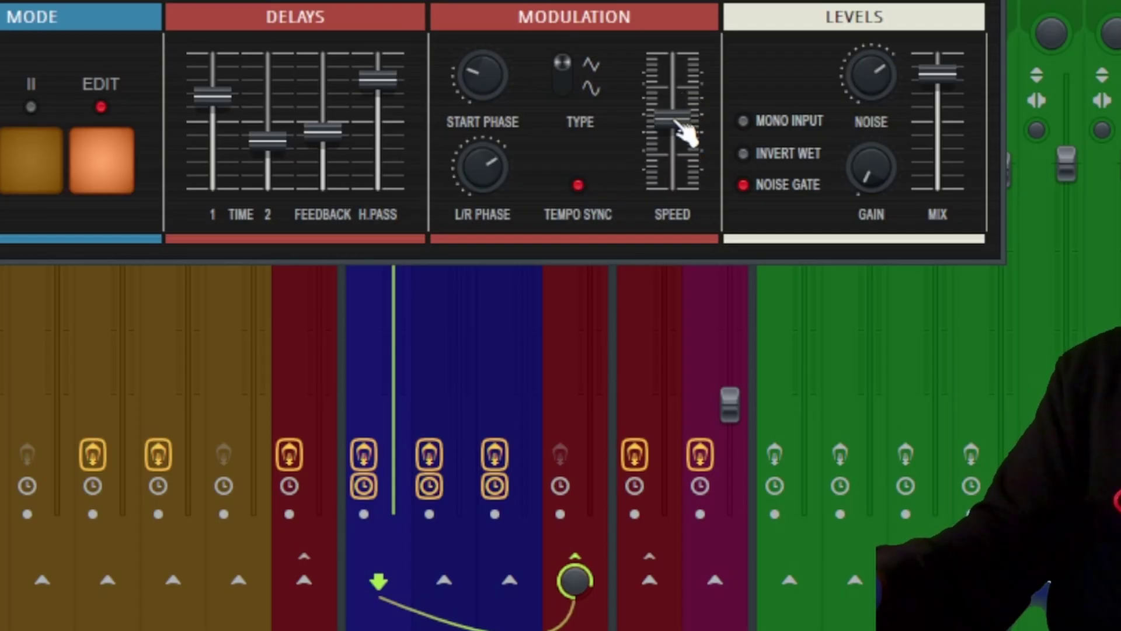
{"action": "right_click", "coordinate": [678, 120]}
{"action": "mouse_move", "coordinate": [729, 148]}
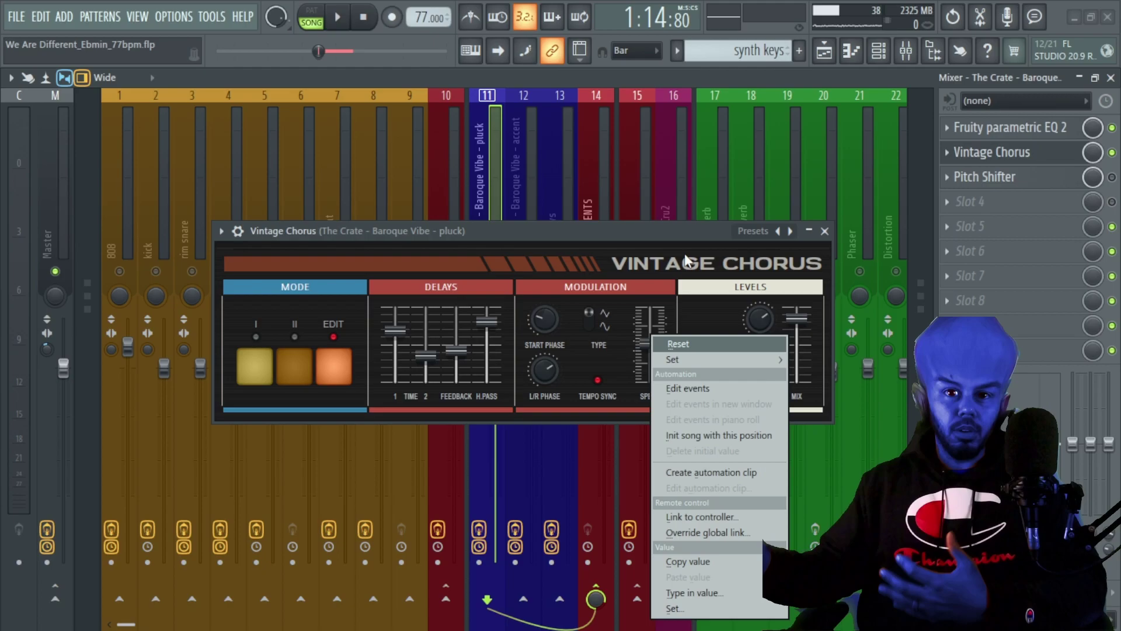
{"action": "left_click", "coordinate": [609, 281]}
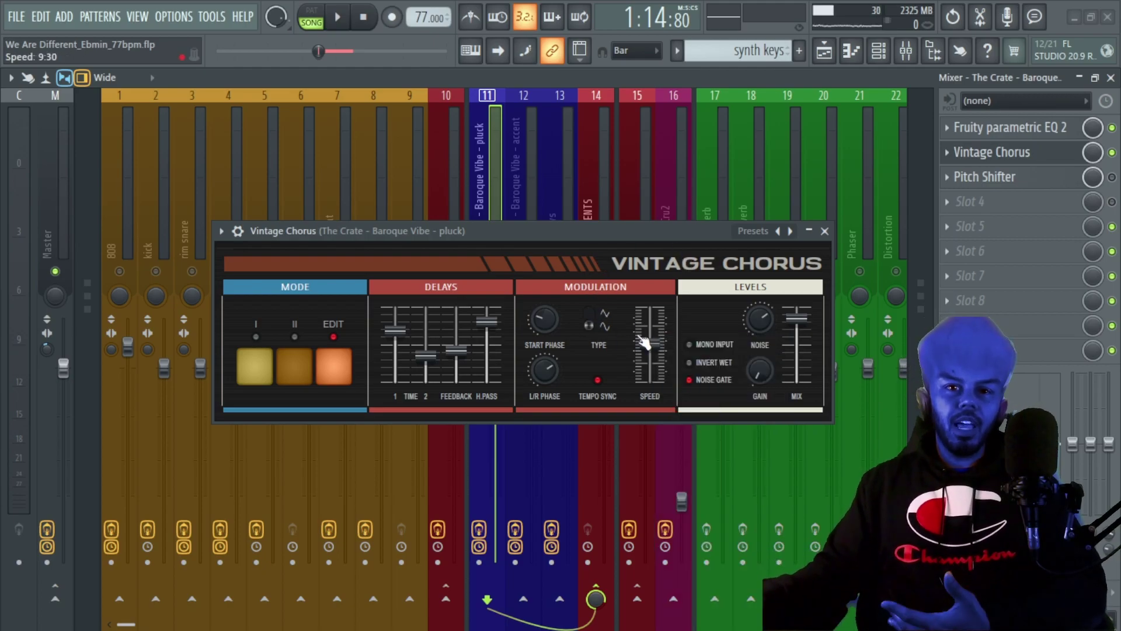
Compare sine and triangle LFO shapes, leaving the chorus LFO on triangle.
{"action": "left_click", "coordinate": [605, 322]}
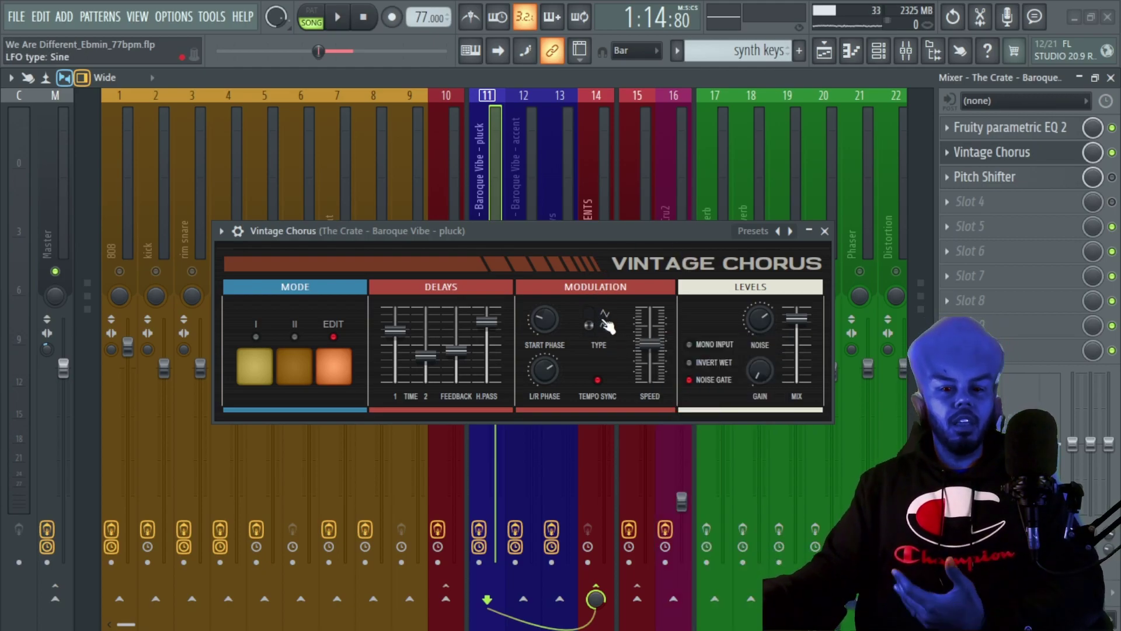
{"action": "left_click", "coordinate": [606, 322]}
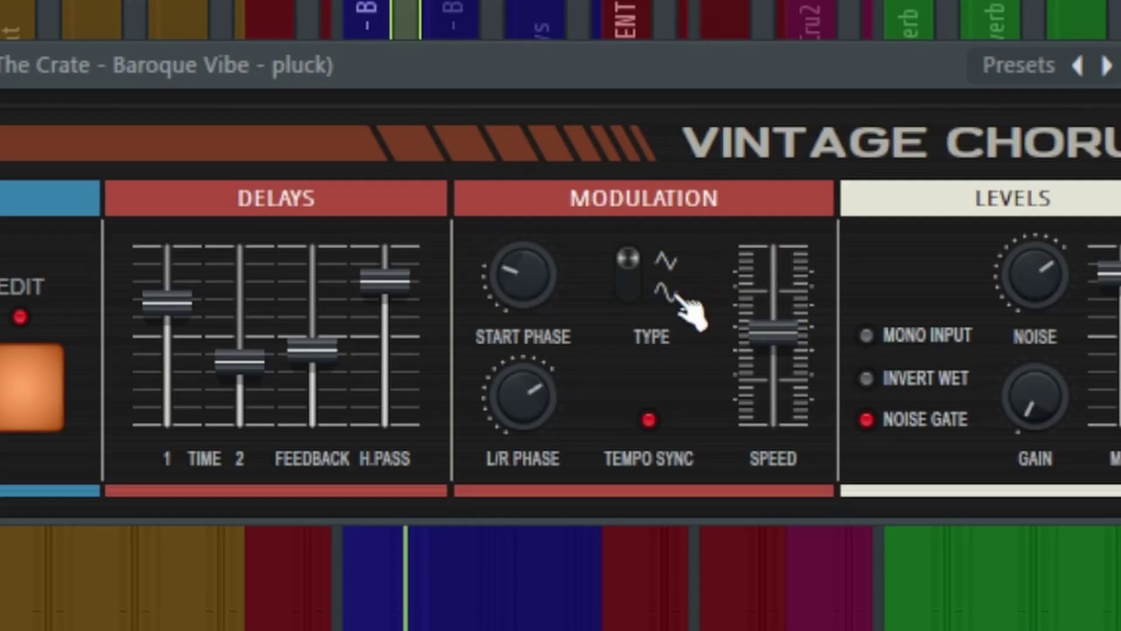
{"action": "left_click", "coordinate": [681, 311]}
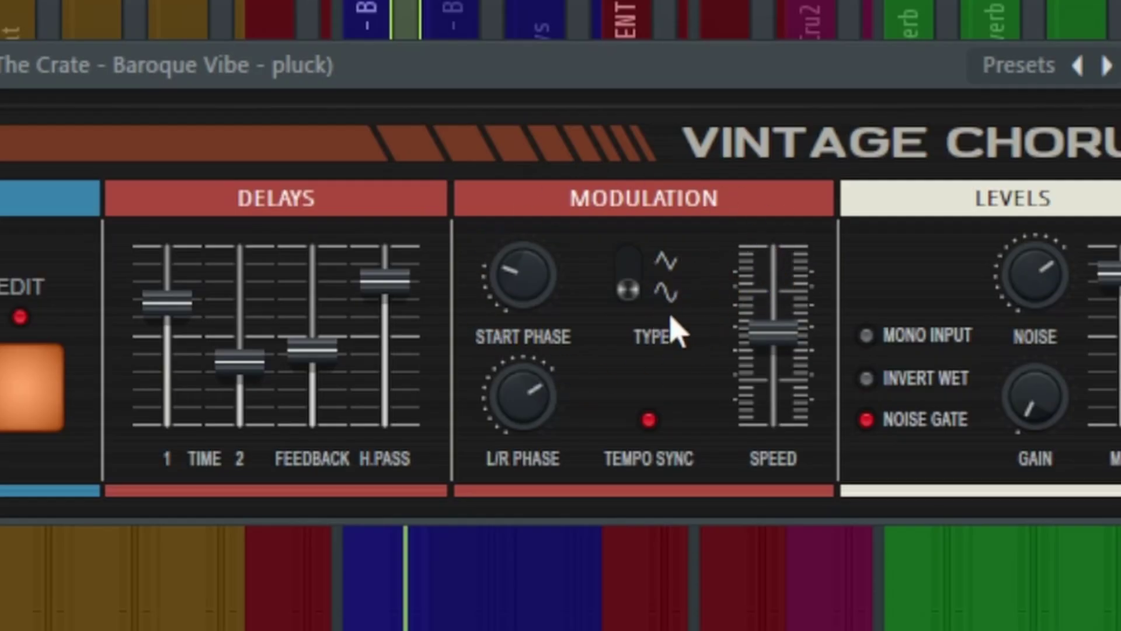
{"action": "left_click", "coordinate": [689, 289]}
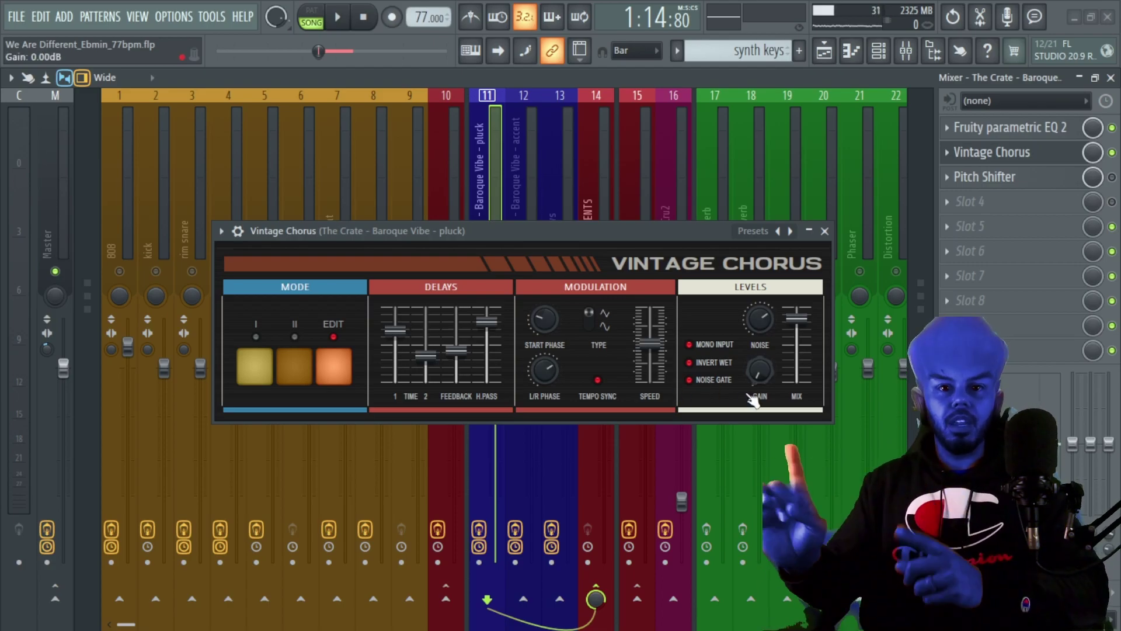
Compare the noise gate off and on, then lower Noise to -75 dB.
{"action": "left_click", "coordinate": [714, 382]}
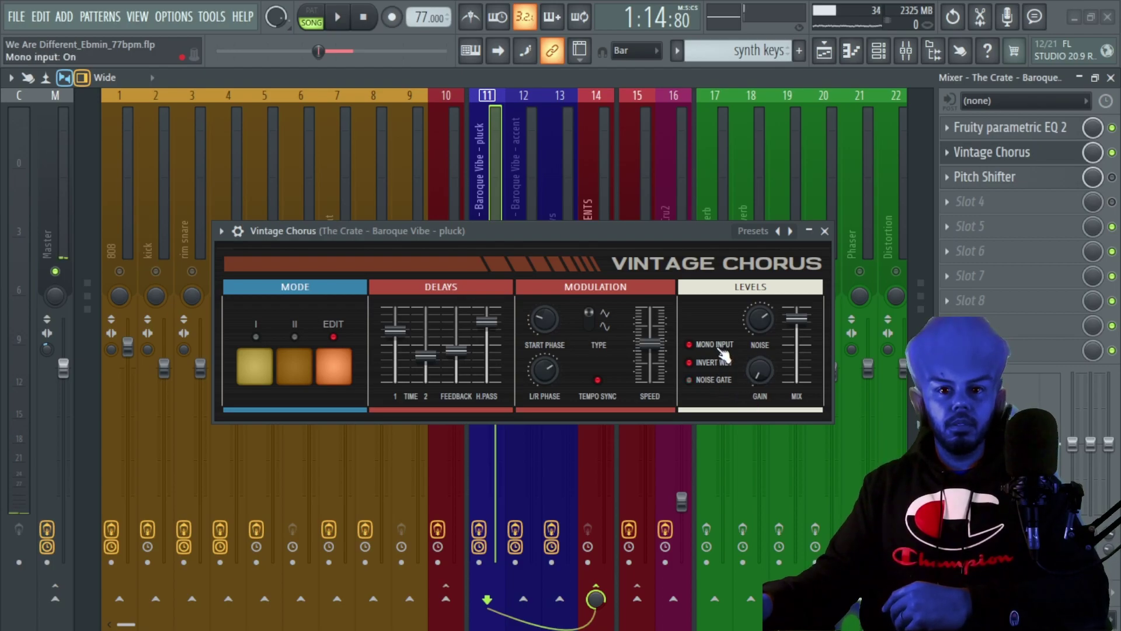
{"action": "left_click", "coordinate": [717, 382]}
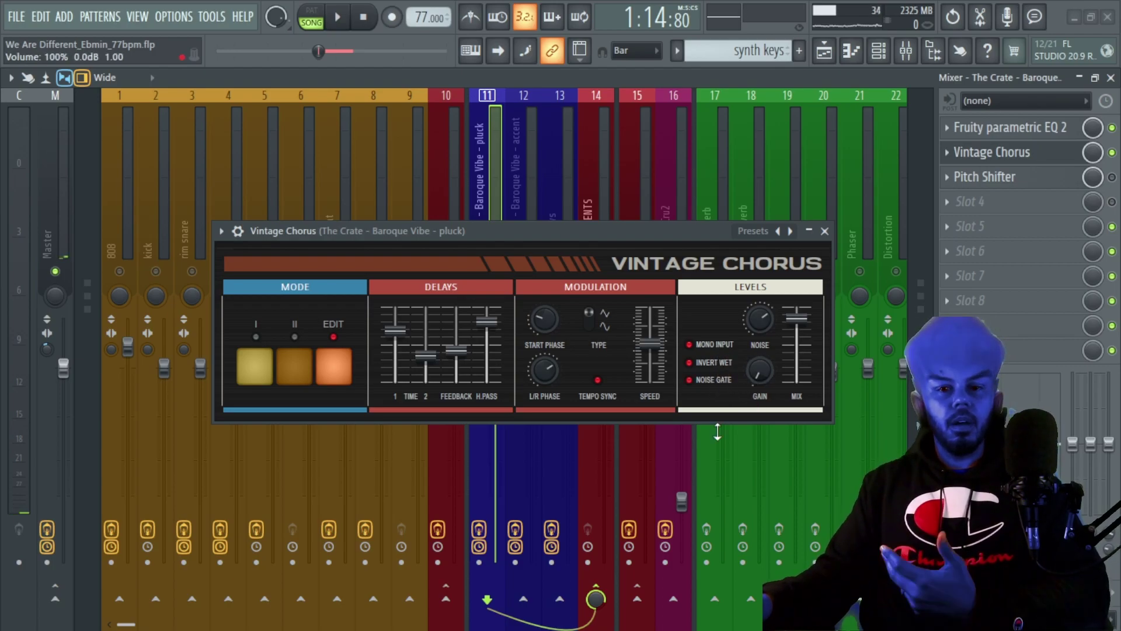
{"action": "left_click_drag", "start_coordinate": [762, 321], "coordinate": [764, 329]}
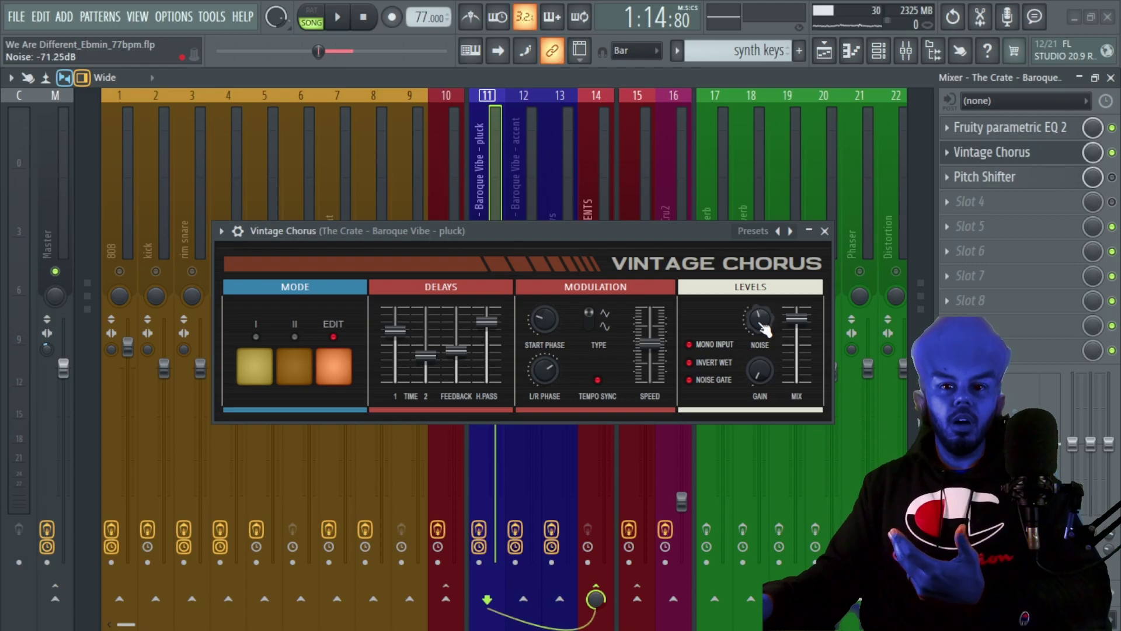
{"action": "scroll", "coordinate": [765, 330], "scroll_direction": "down", "scroll_amount": 1}
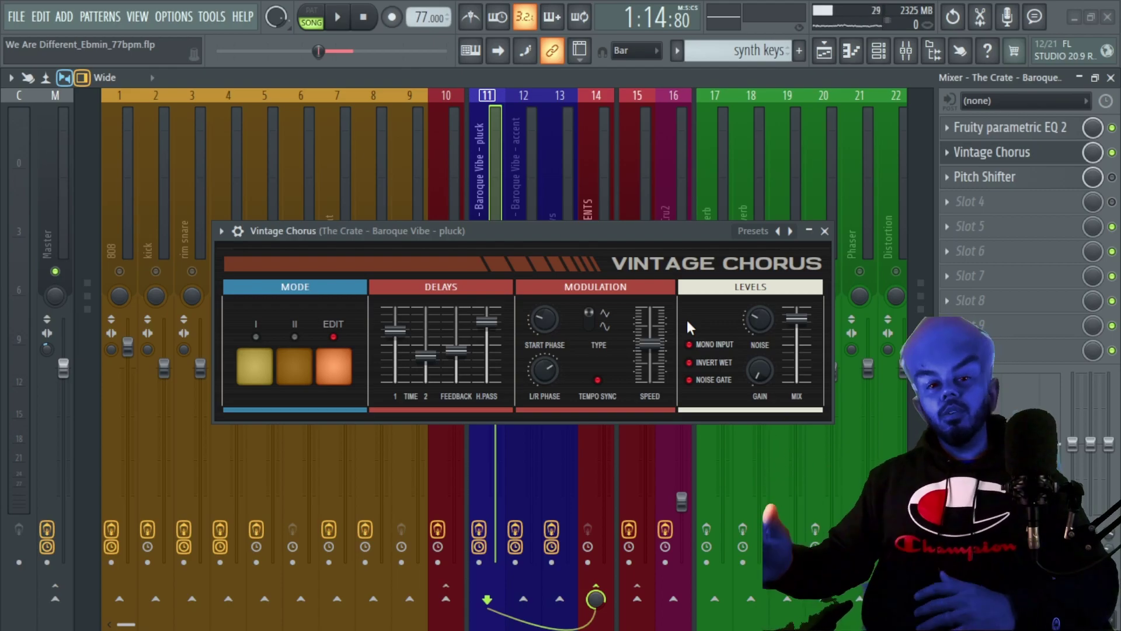
Compare chorus Modes I and II together, then turn Mono Input off and switch to EDIT mode.
{"action": "left_click_drag", "start_coordinate": [545, 230], "coordinate": [541, 338]}
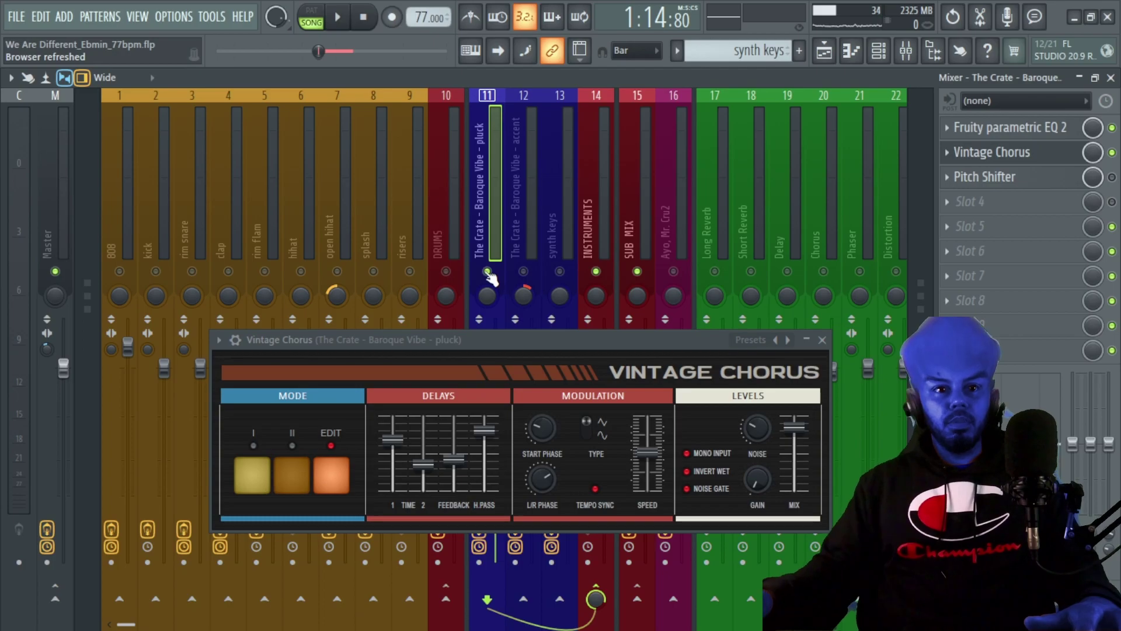
{"action": "left_click_drag", "start_coordinate": [528, 336], "coordinate": [571, 278]}
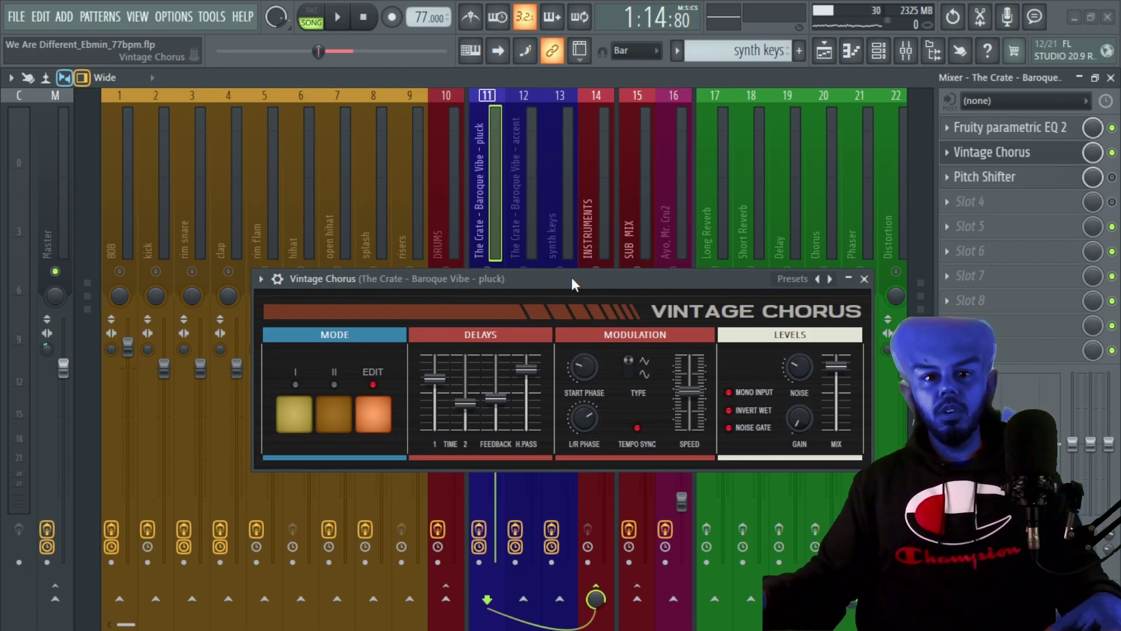
{"action": "left_click", "coordinate": [295, 384]}
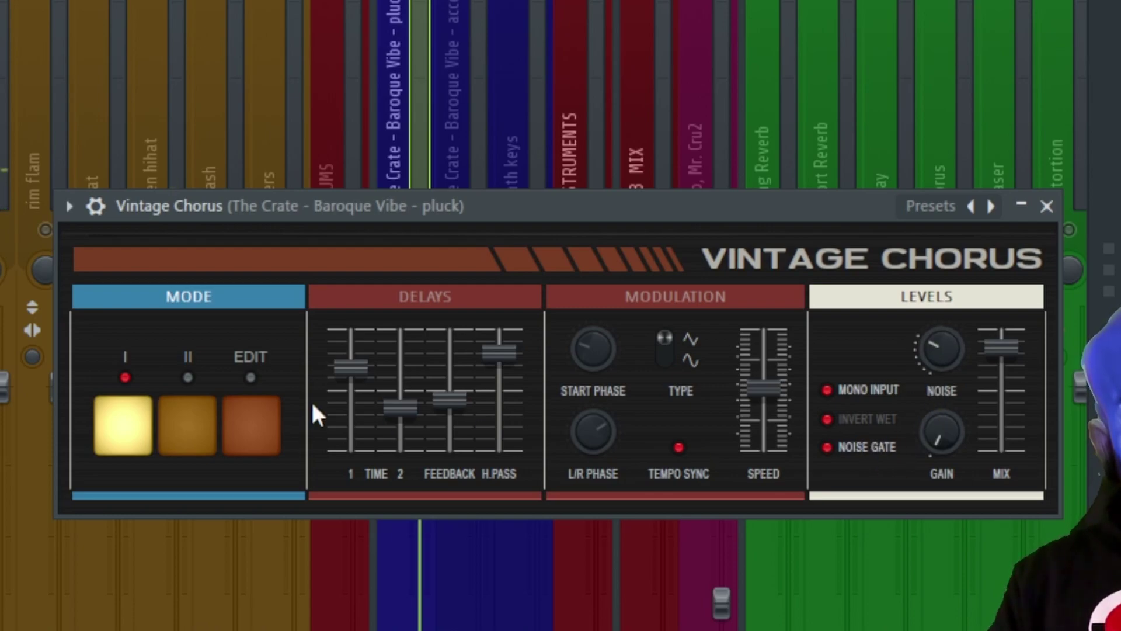
{"action": "left_click", "coordinate": [178, 447]}
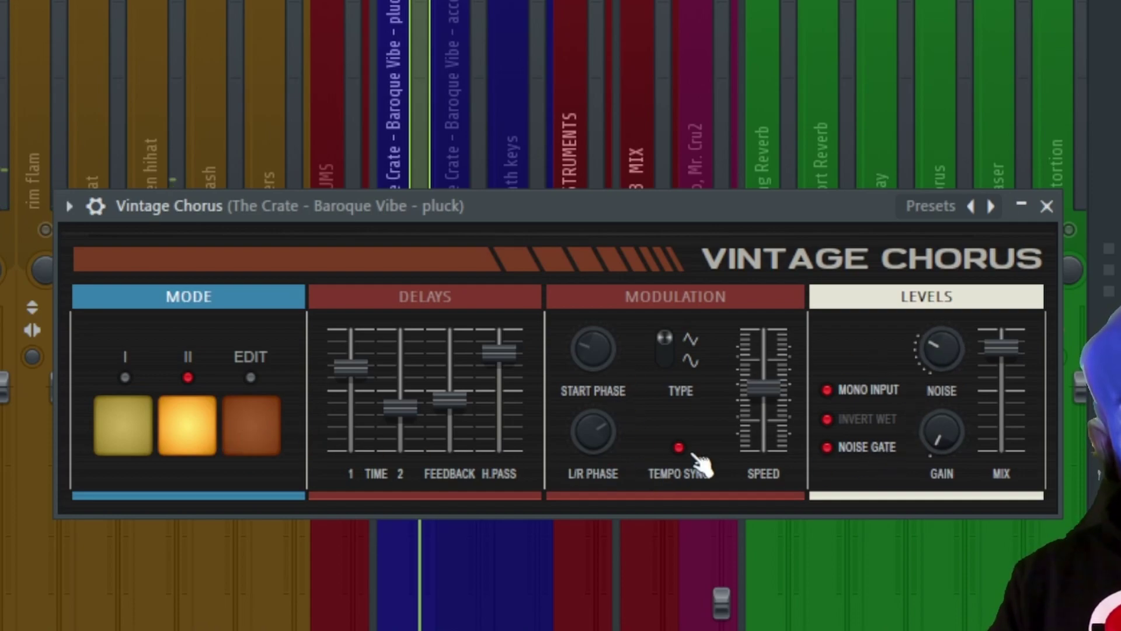
{"action": "left_click", "coordinate": [149, 433]}
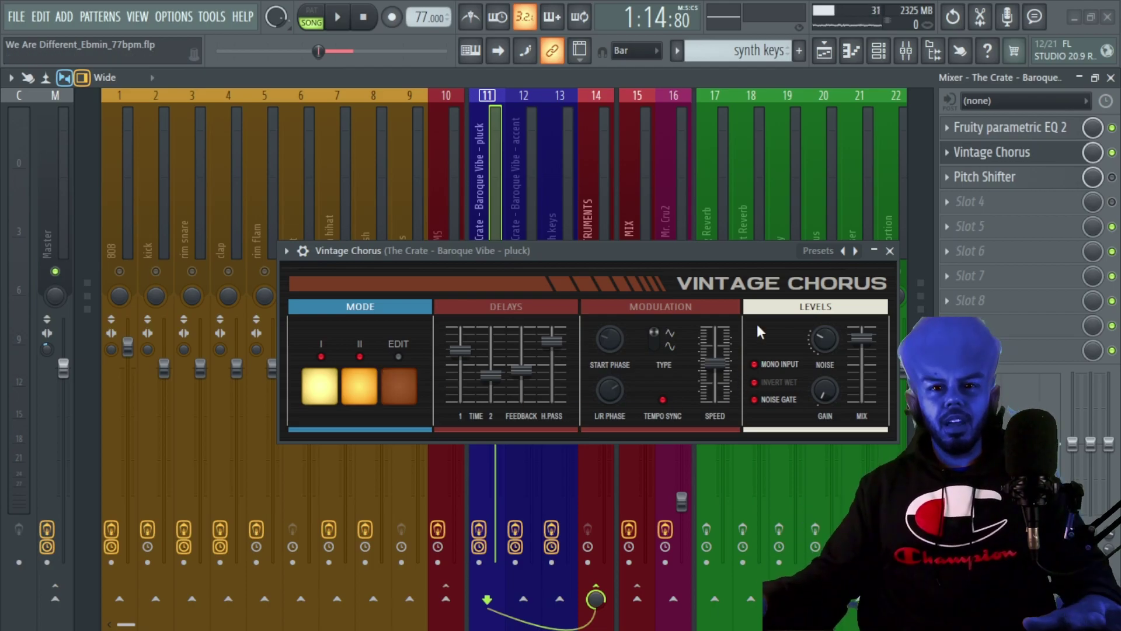
{"action": "left_click", "coordinate": [781, 365]}
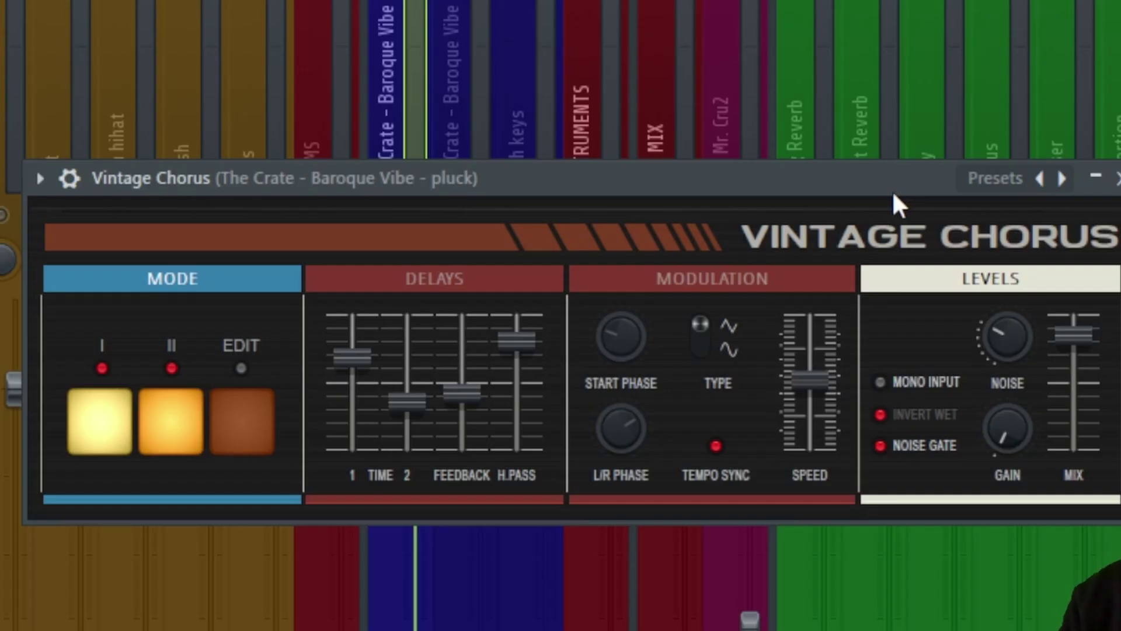
{"action": "left_click", "coordinate": [899, 386]}
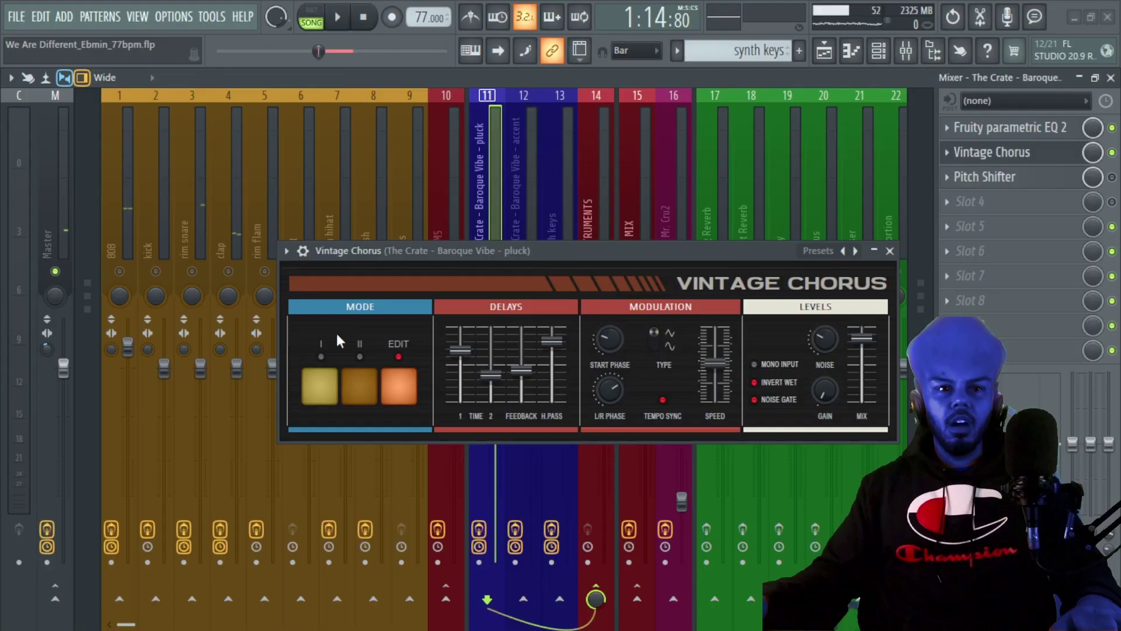
Play the song while stepping through At the corner, Chiptuner and Crystal Twister presets.
{"action": "left_click", "coordinate": [821, 251]}
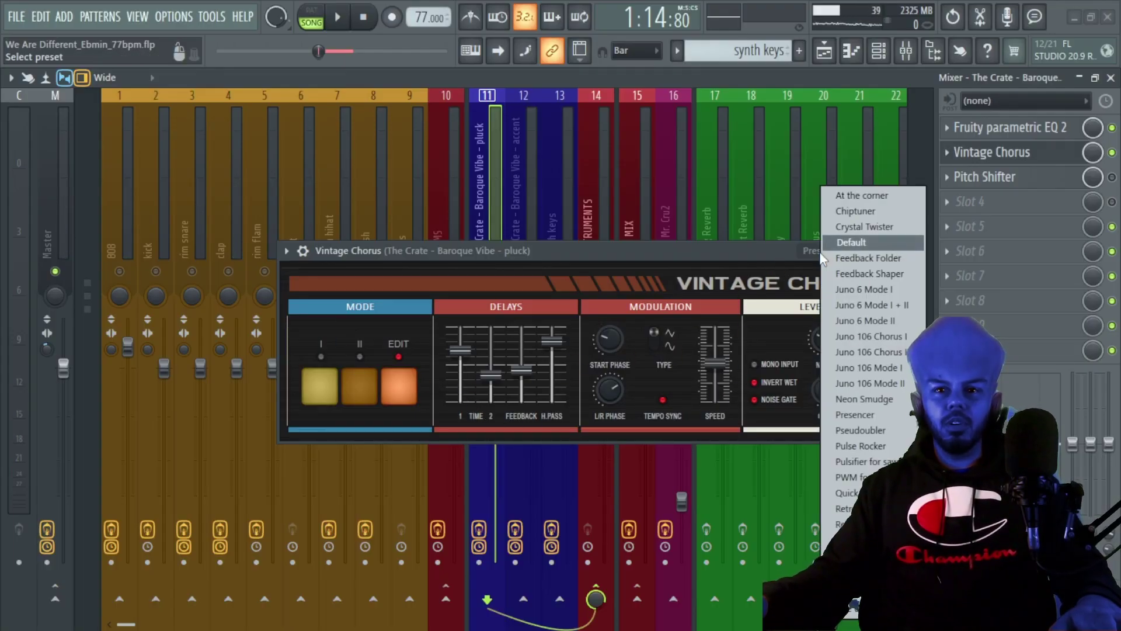
{"action": "left_click", "coordinate": [716, 246]}
{"action": "key", "text": "space"}
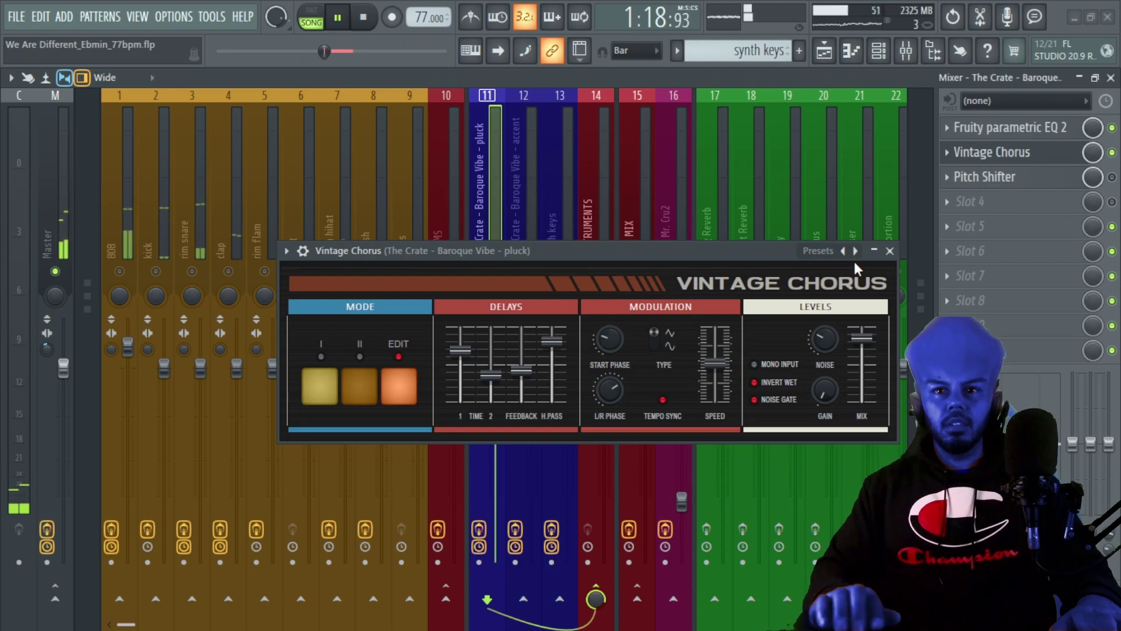
{"action": "left_click", "coordinate": [856, 252]}
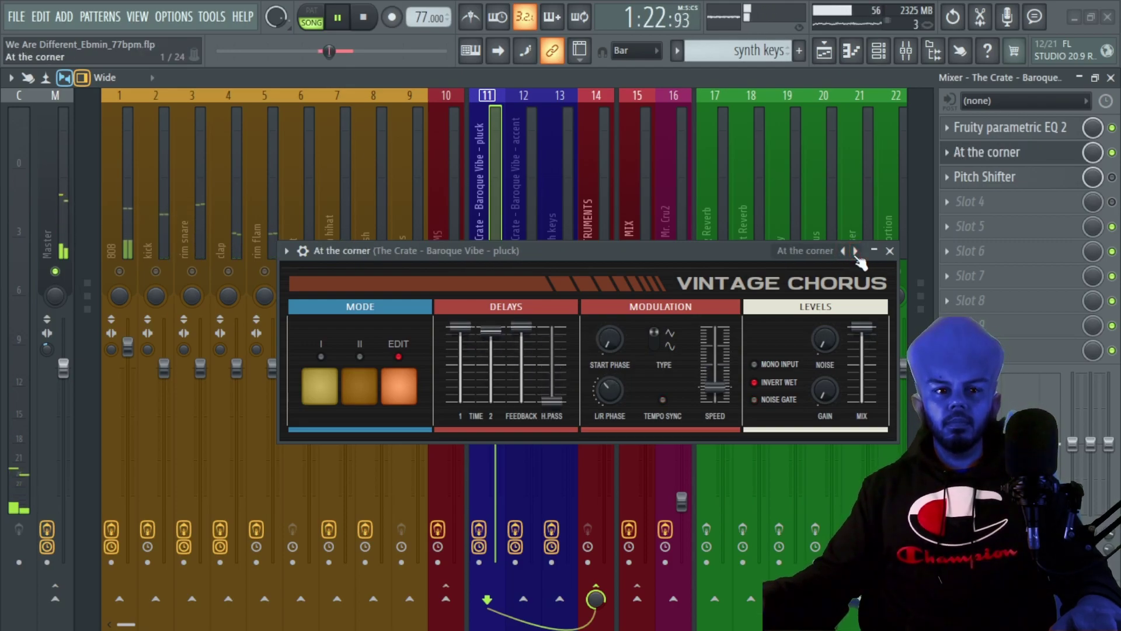
{"action": "left_click", "coordinate": [856, 253]}
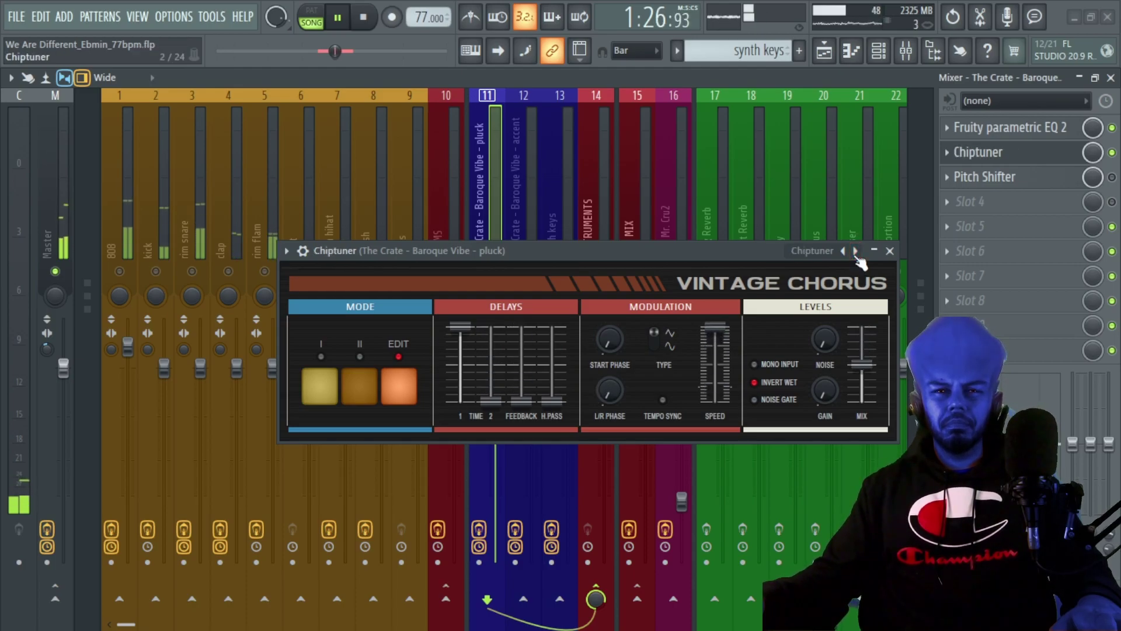
{"action": "left_click", "coordinate": [856, 251]}
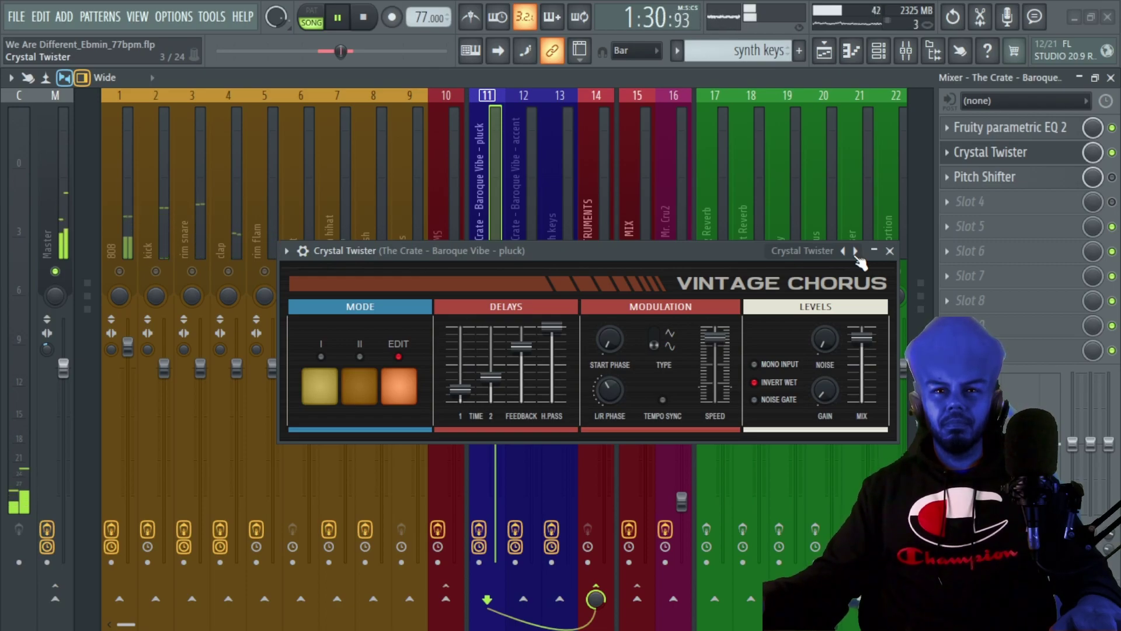
{"action": "key", "text": "space"}
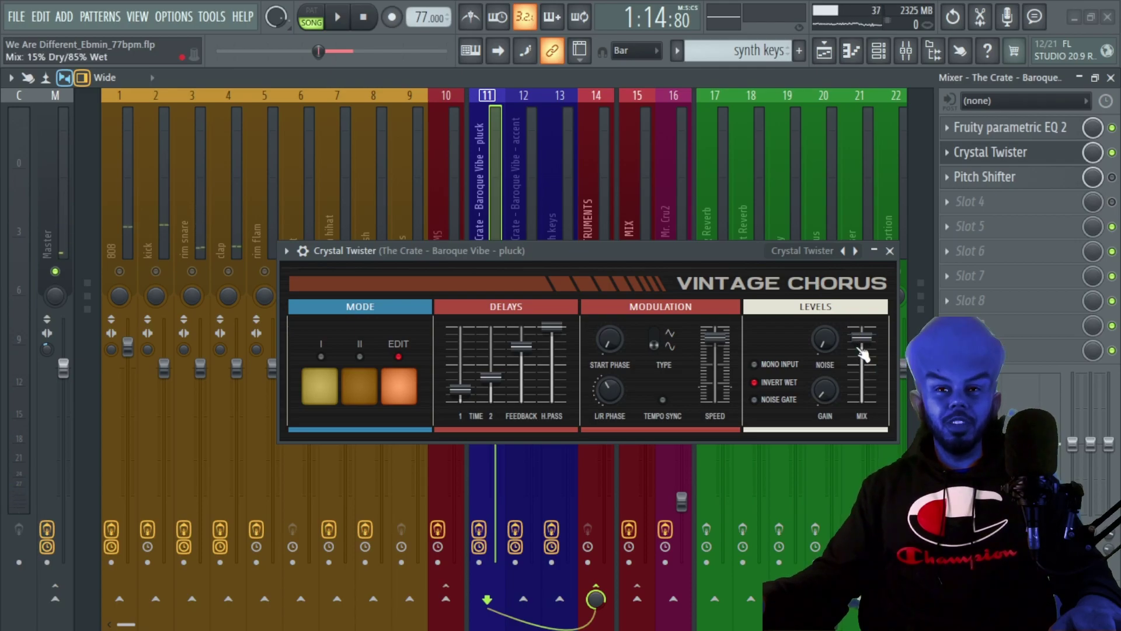
Start playback, adjust the MIX slider, and enable Tempo Sync on the chorus.
{"action": "key", "text": "space"}
{"action": "scroll", "coordinate": [864, 354], "scroll_direction": "down", "scroll_amount": 3}
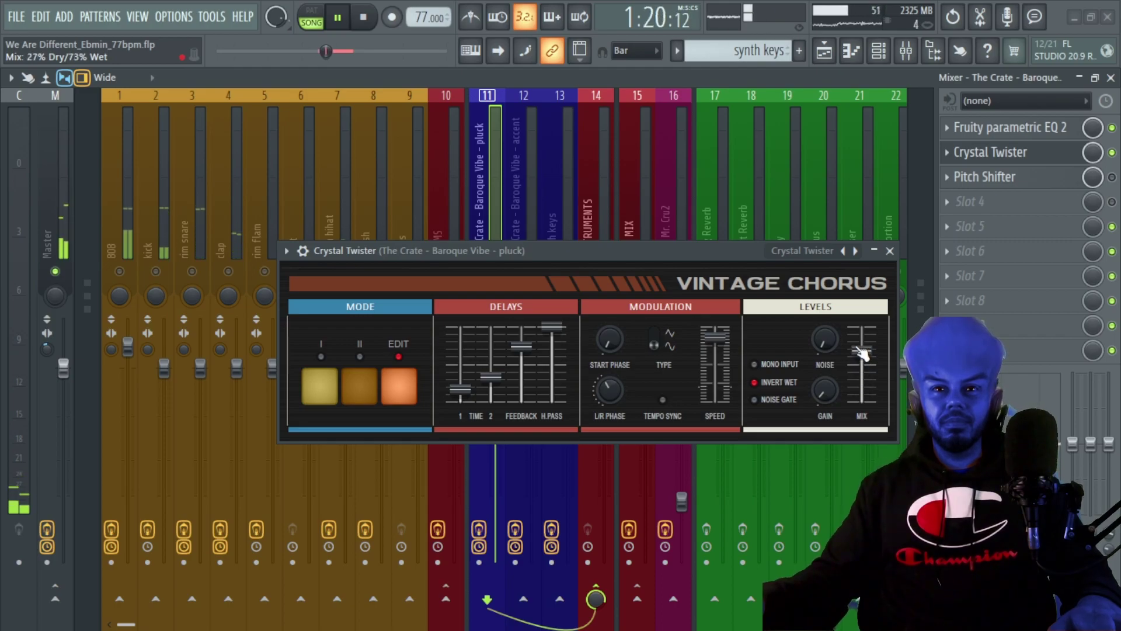
{"action": "scroll", "coordinate": [863, 354], "scroll_direction": "up", "scroll_amount": 3}
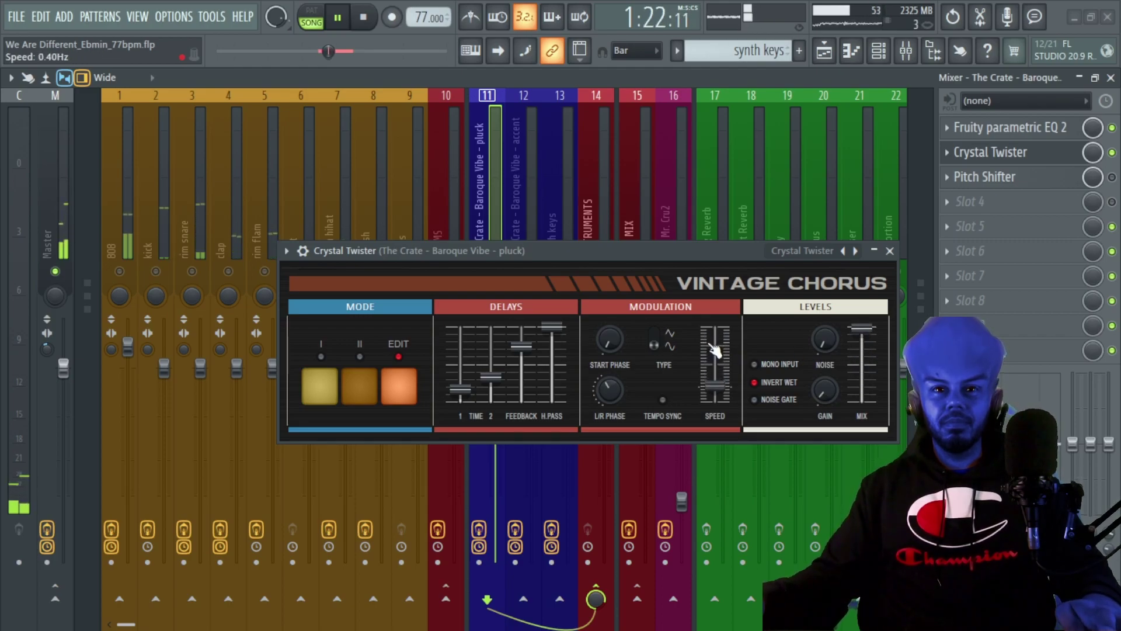
{"action": "left_click", "coordinate": [666, 399]}
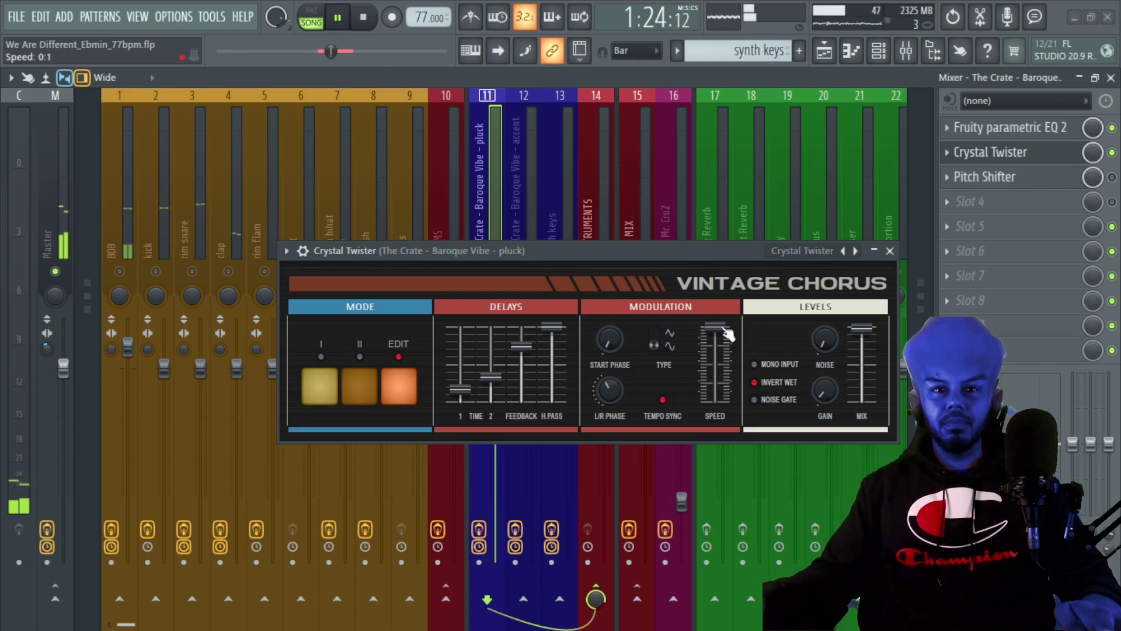
Step through Default, Feedback Folder, Feedback Shaper and Juno 6 presets, ending on Juno 6 Mode II.
{"action": "left_click", "coordinate": [855, 250]}
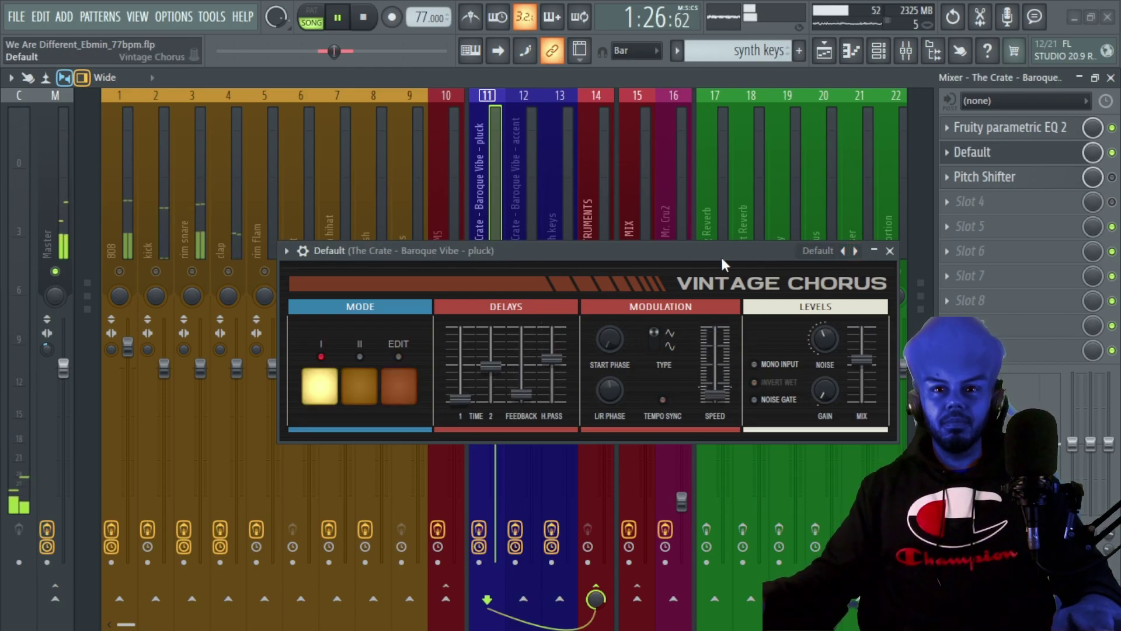
{"action": "left_click", "coordinate": [855, 251]}
{"action": "left_click", "coordinate": [796, 255]}
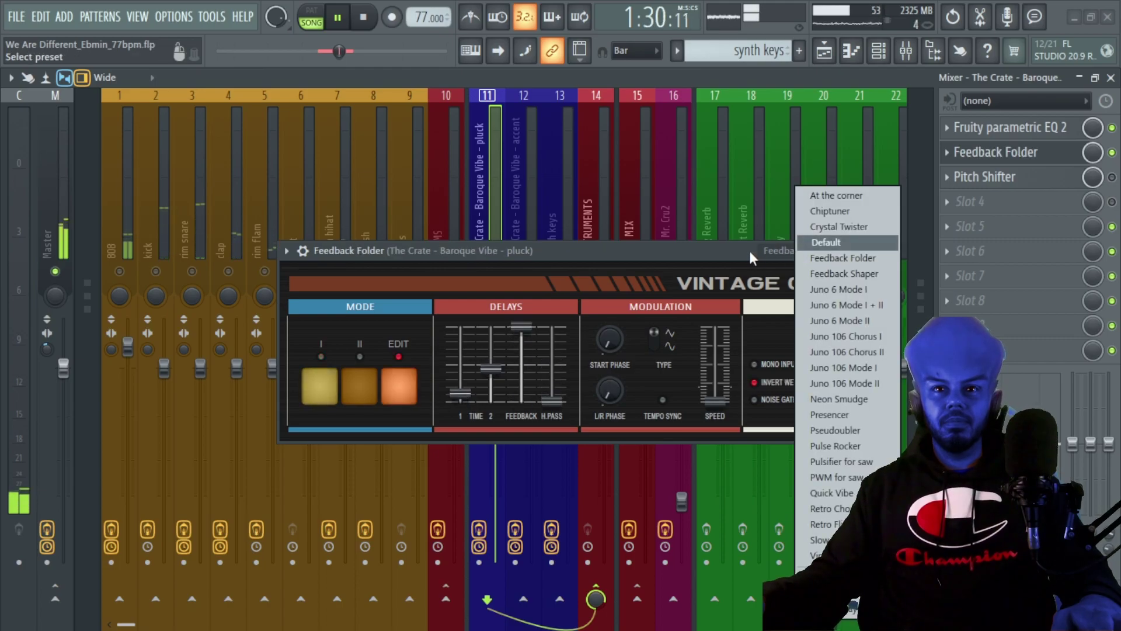
{"action": "left_click", "coordinate": [723, 253]}
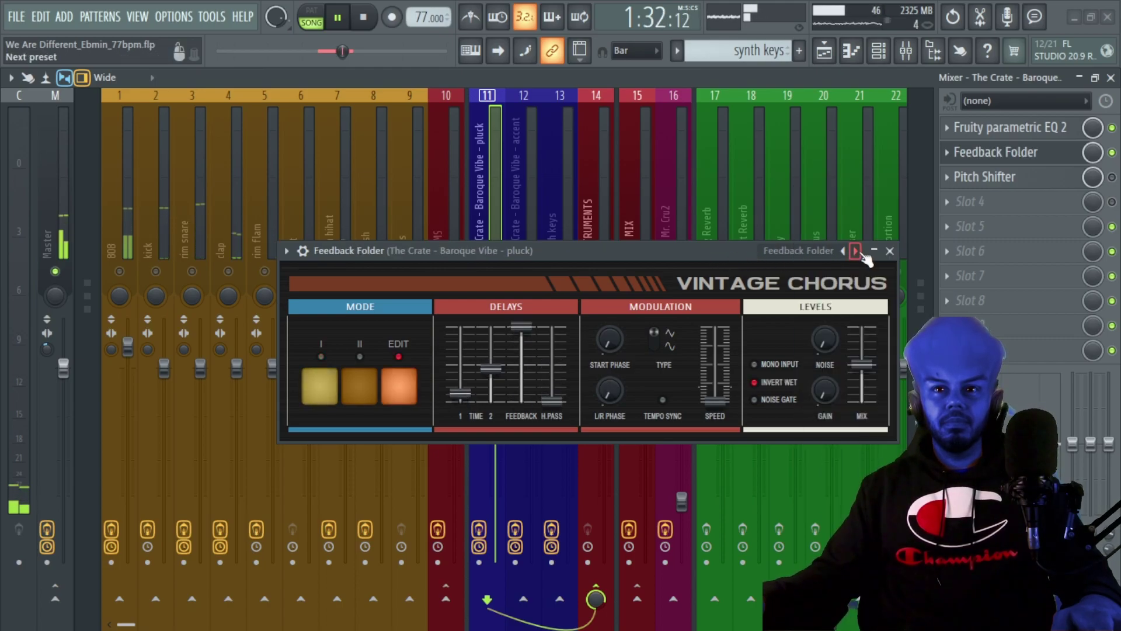
{"action": "left_click", "coordinate": [855, 250]}
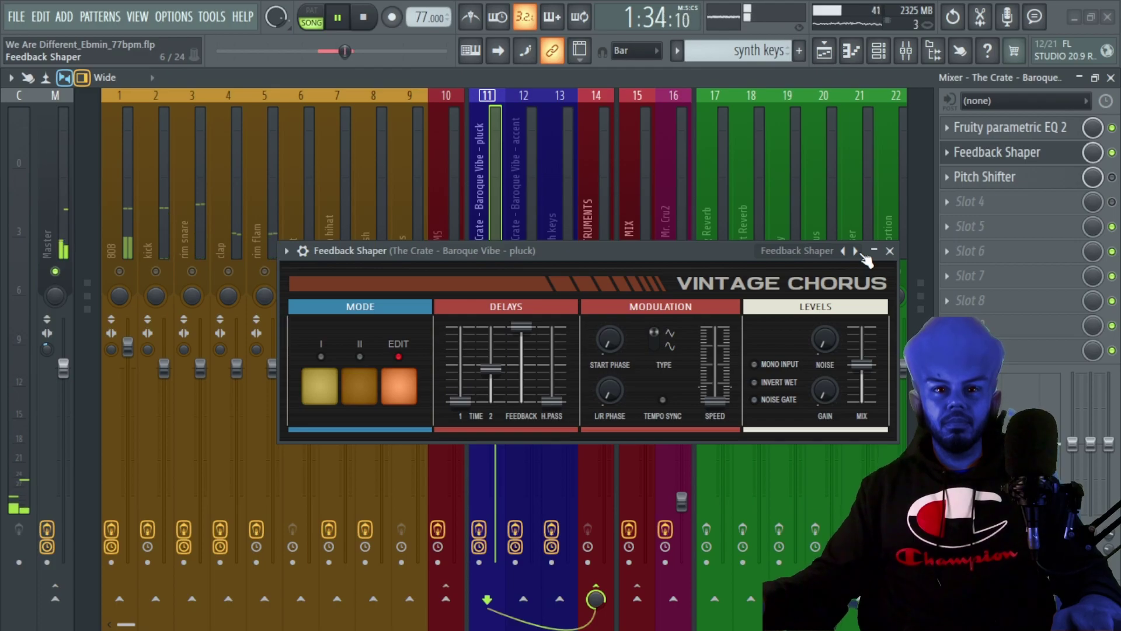
{"action": "left_click", "coordinate": [857, 252]}
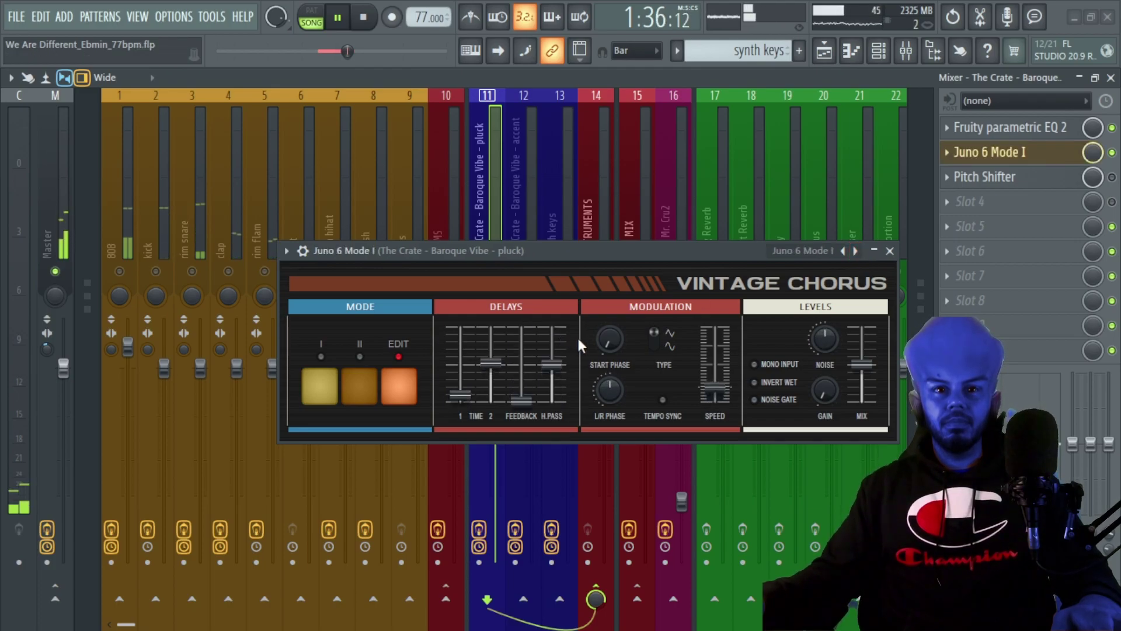
{"action": "left_click", "coordinate": [856, 251]}
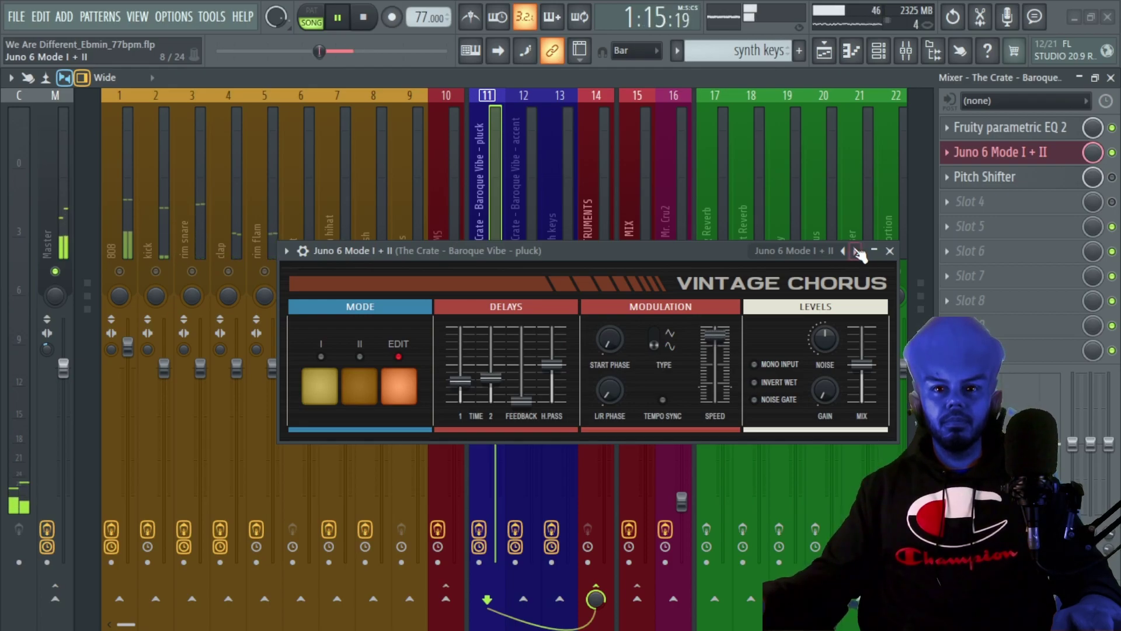
{"action": "left_click", "coordinate": [857, 251]}
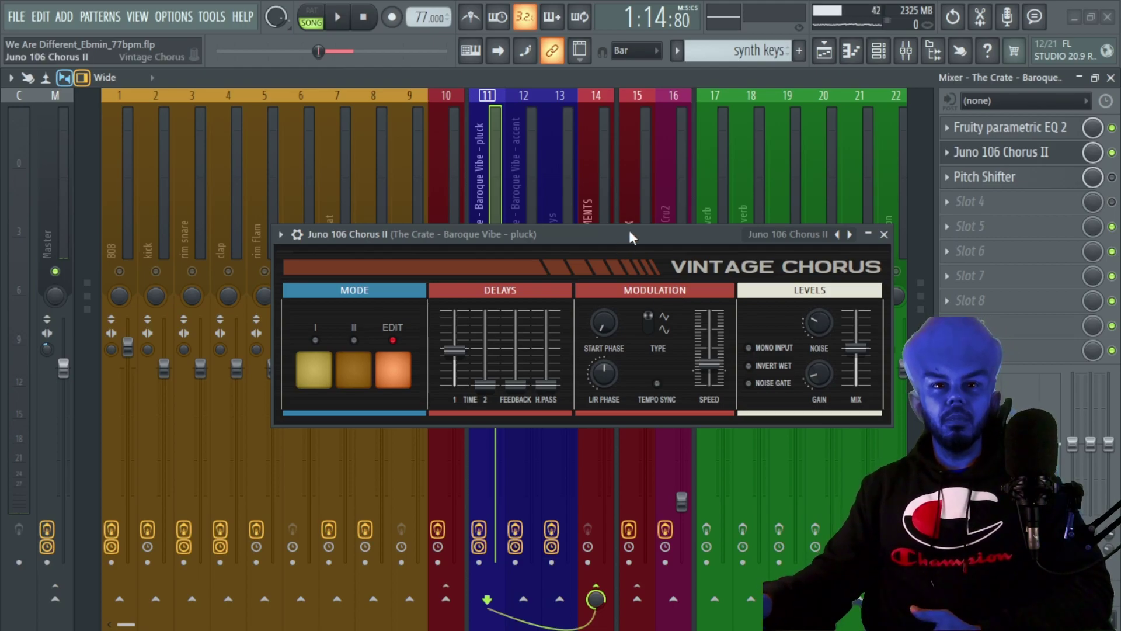
Reposition the Vintage Chorus window up and to the left to uncover the mixer faders.
{"action": "left_click_drag", "start_coordinate": [629, 230], "coordinate": [601, 322]}
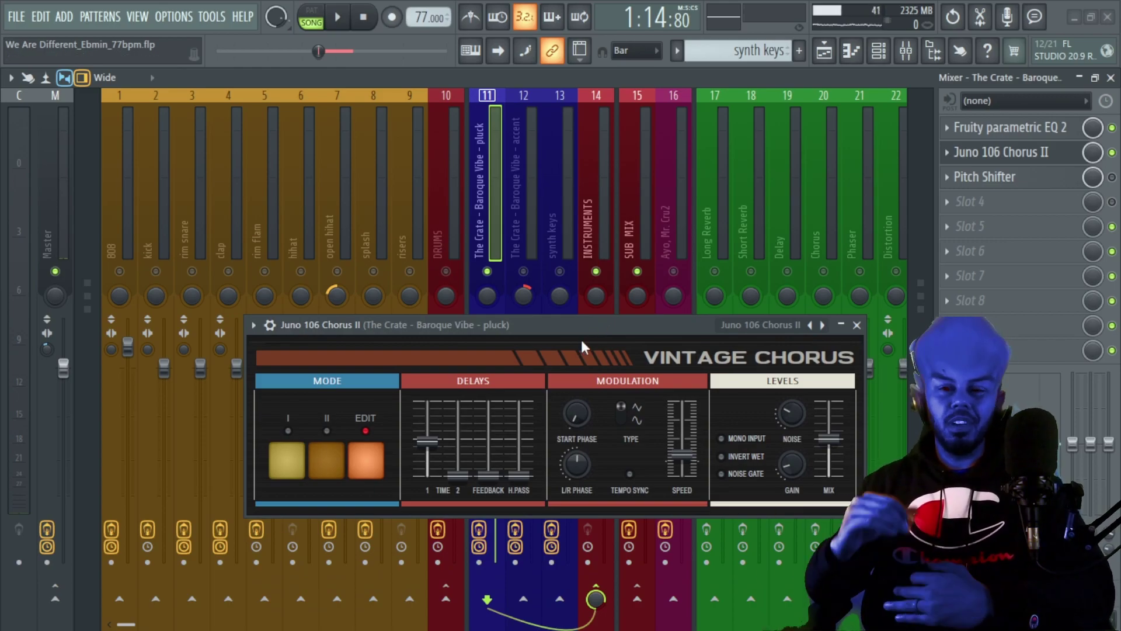
{"action": "left_click_drag", "start_coordinate": [582, 343], "coordinate": [537, 163]}
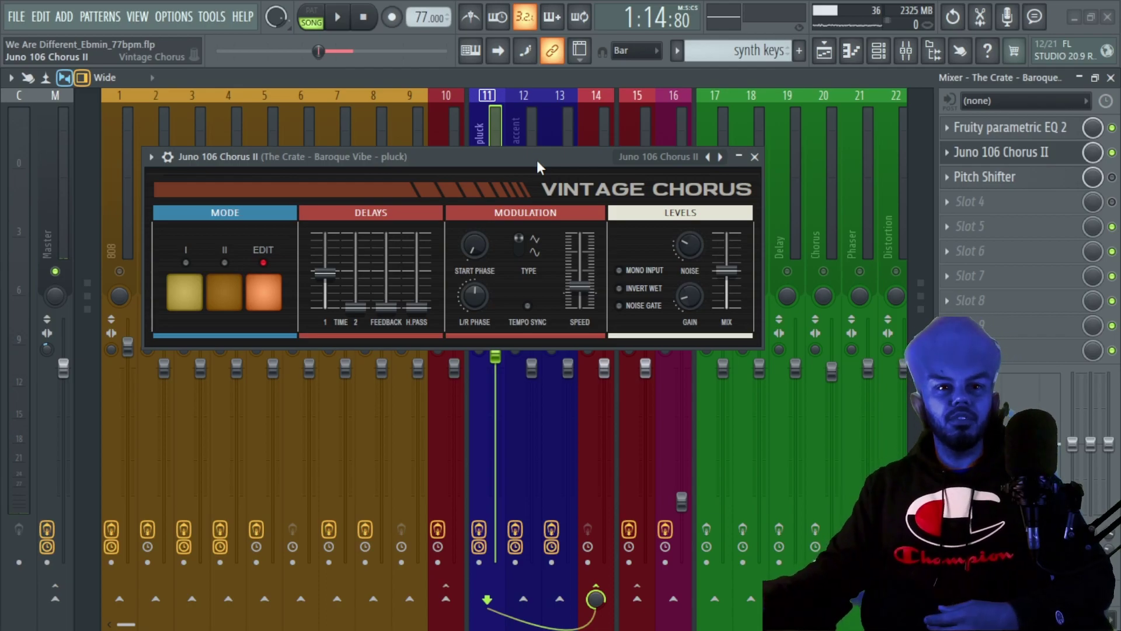
{"action": "left_click_drag", "start_coordinate": [538, 167], "coordinate": [469, 165]}
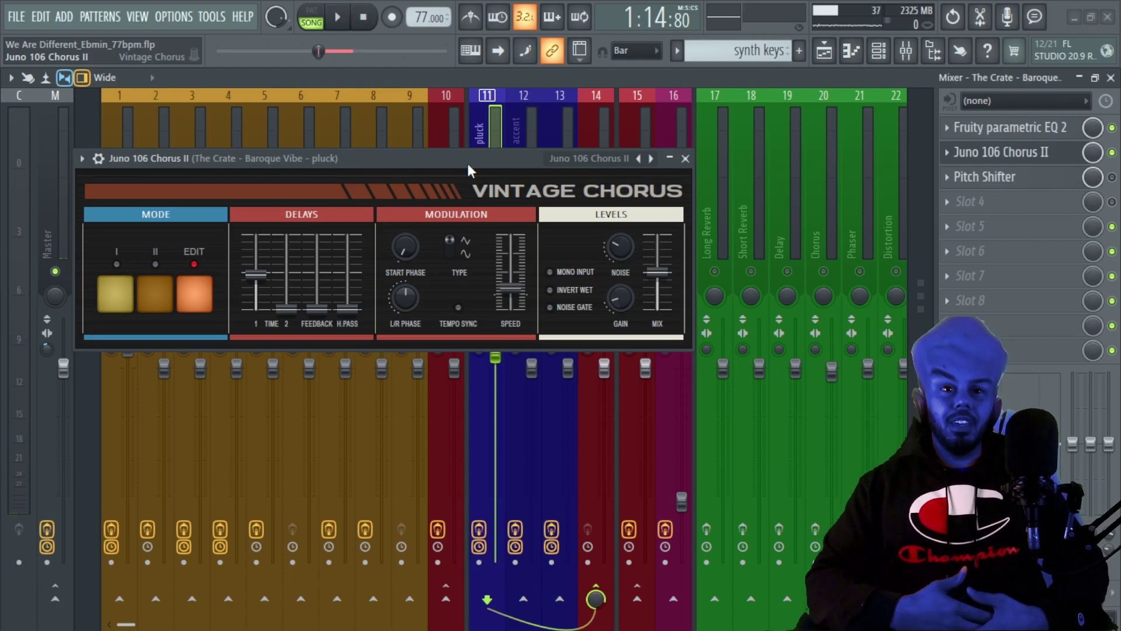